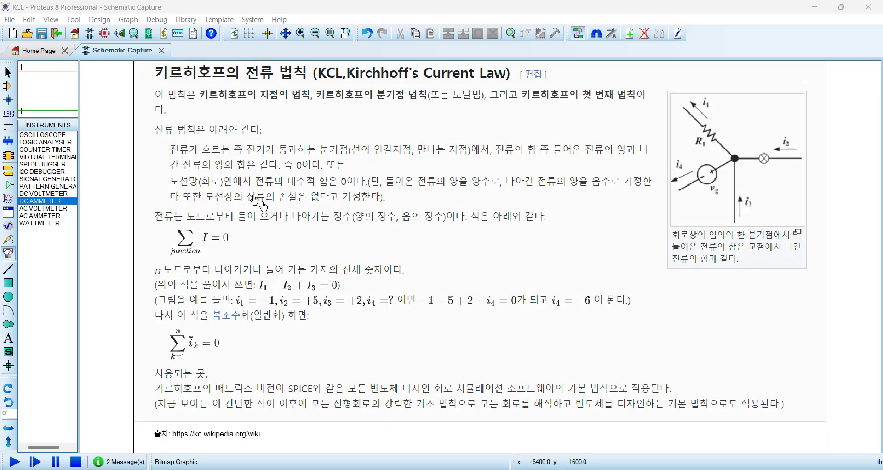
# Open Root sheet 1 and place a battery in the left half of the empty sheet
pyautogui.click(99, 19)
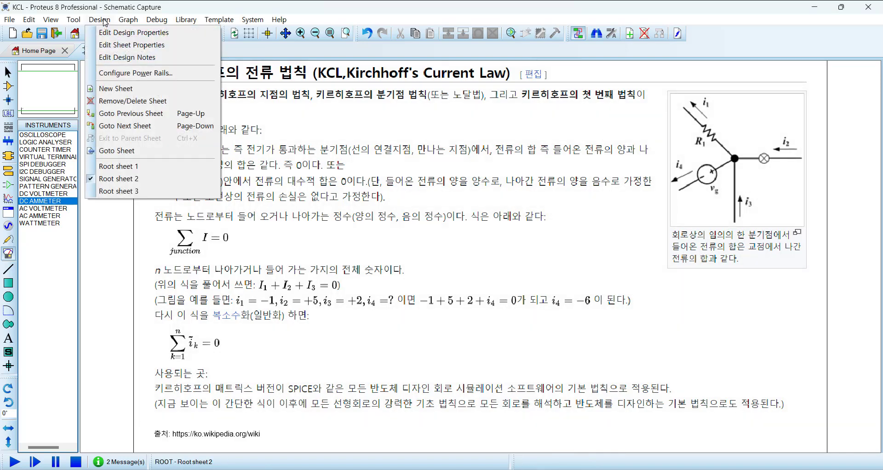
pyautogui.click(161, 170)
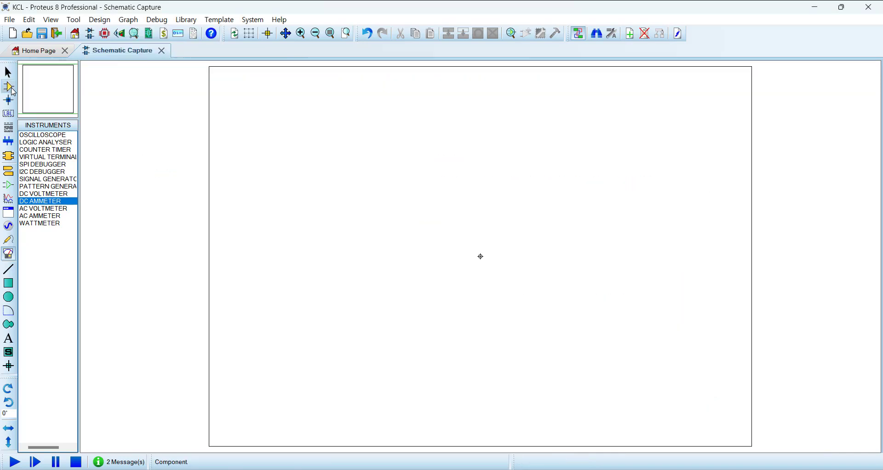
pyautogui.click(11, 88)
pyautogui.click(35, 135)
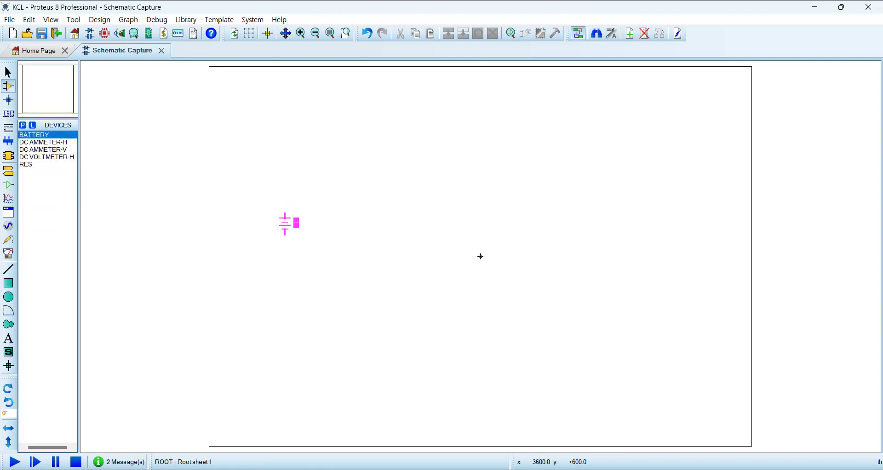
pyautogui.click(285, 223)
# Place four RES resistors: R1 beside the battery, R2 above R3 in the middle, and R4 on the right
pyautogui.click(26, 164)
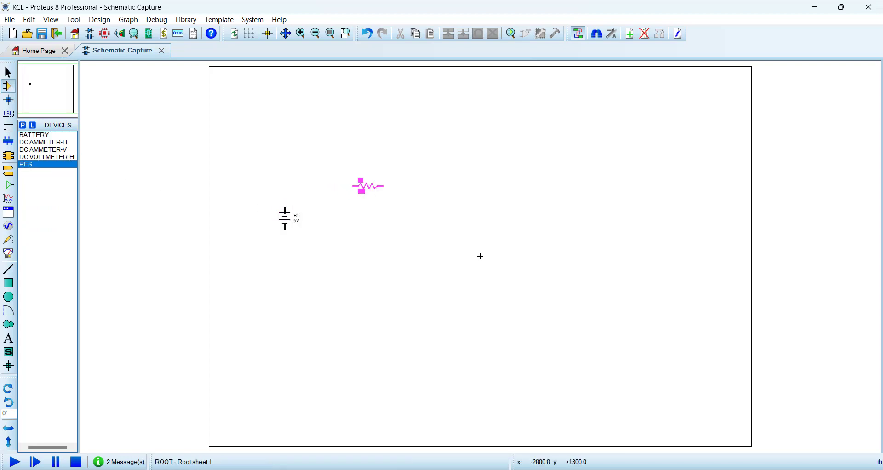
pyautogui.click(368, 186)
pyautogui.click(466, 142)
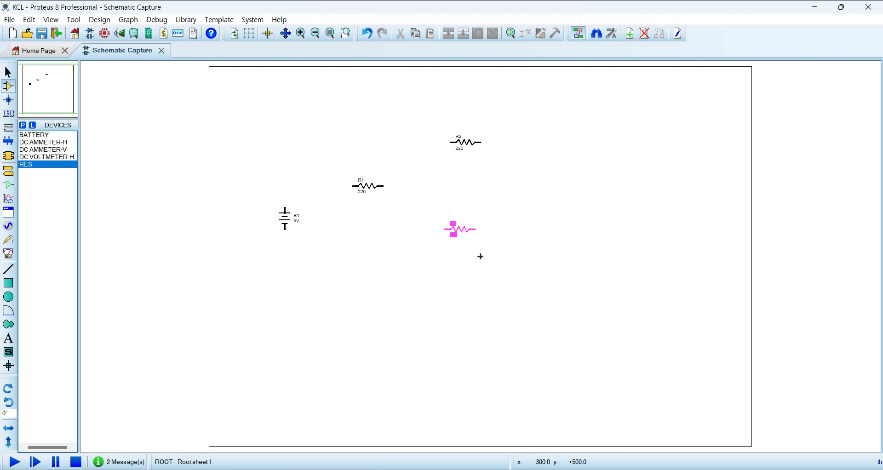
pyautogui.click(465, 229)
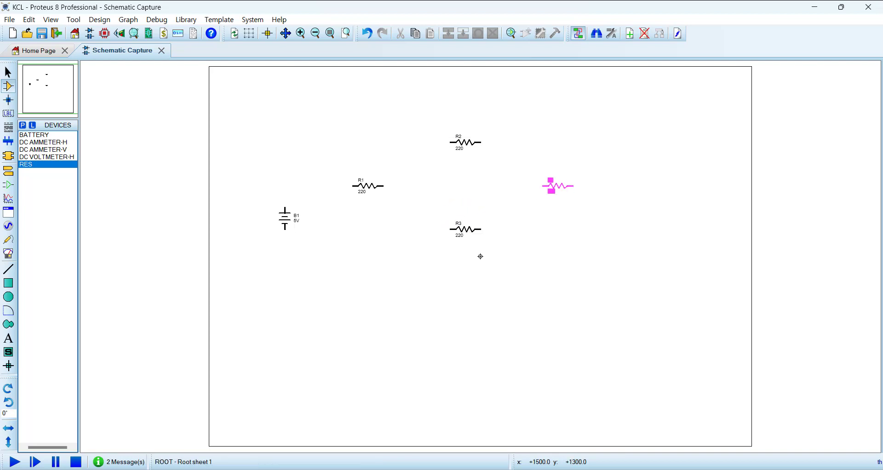
pyautogui.click(557, 186)
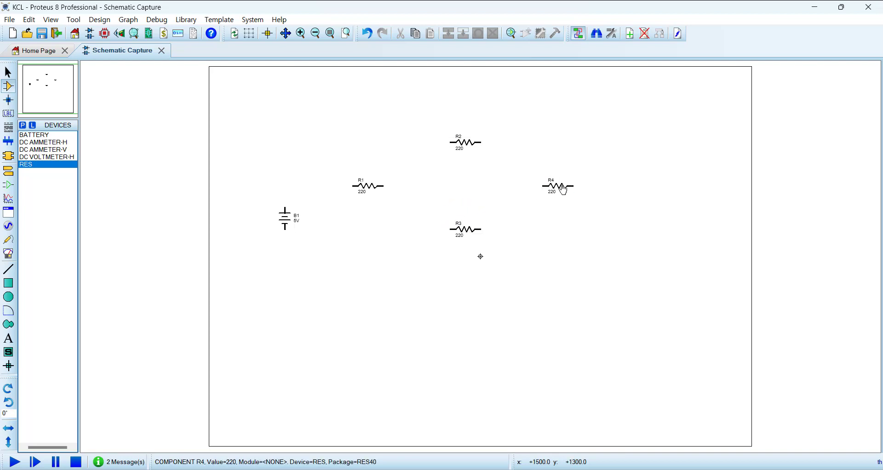
# Wire the battery's positive terminal to R1's left end and its negative terminal around below the circuit to R4's right end
pyautogui.click(353, 185)
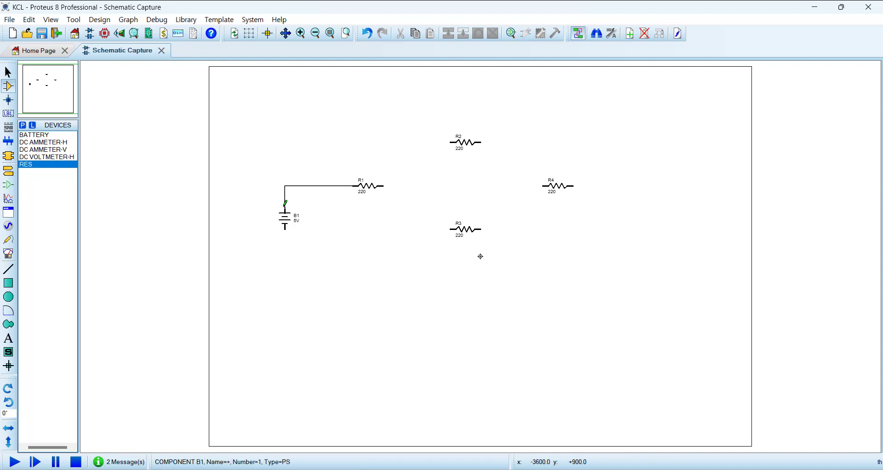
pyautogui.click(285, 207)
pyautogui.click(285, 229)
pyautogui.click(285, 289)
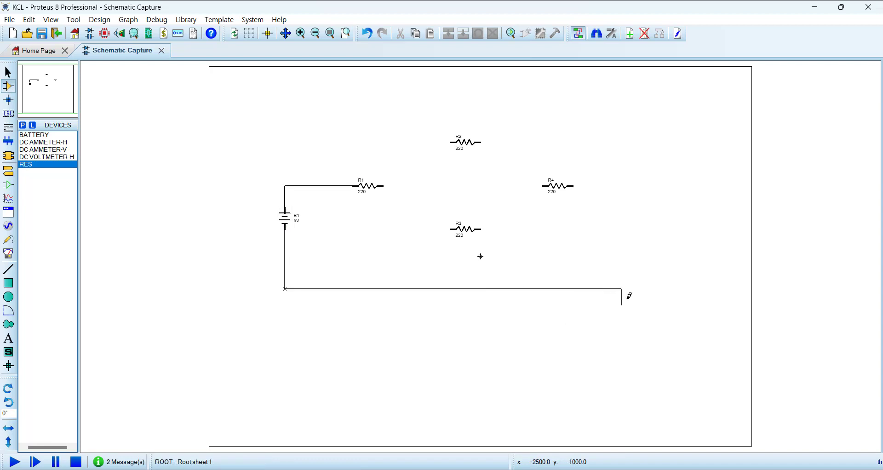
pyautogui.click(659, 288)
pyautogui.click(573, 186)
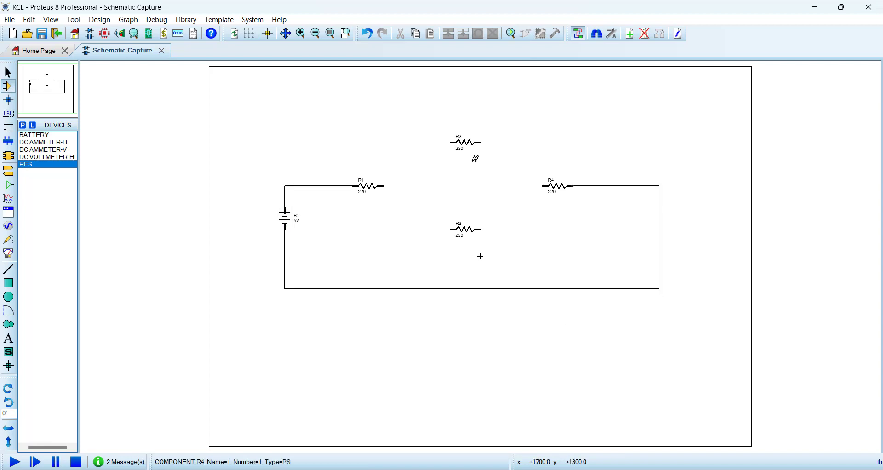
# Wire the left ends of R2 and R3 together and connect R1's right end to that branch wire
pyautogui.click(451, 142)
pyautogui.click(454, 229)
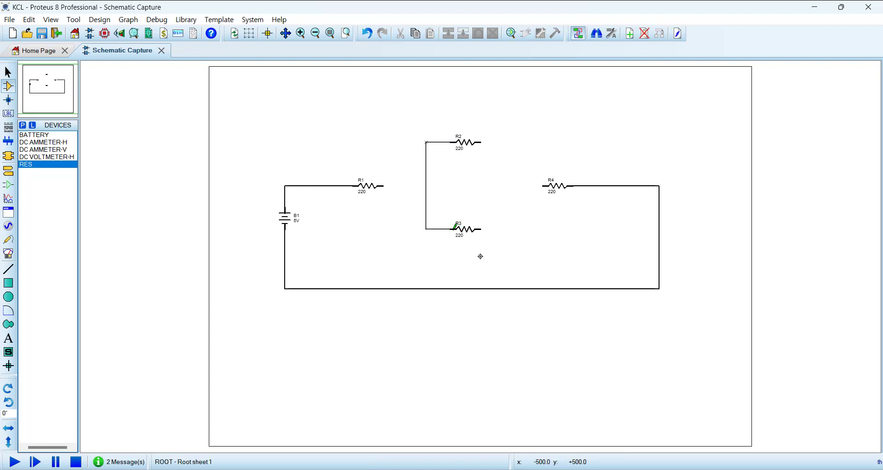
pyautogui.click(384, 186)
pyautogui.click(426, 189)
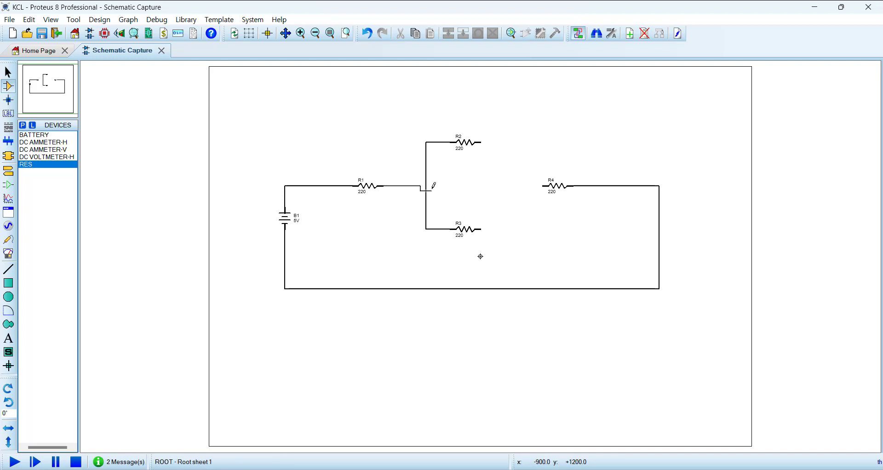
pyautogui.click(426, 186)
# Wire the right ends of R2 and R3 together and connect R4's left end to that branch wire
pyautogui.scroll(1, 488, 198)
pyautogui.click(472, 175)
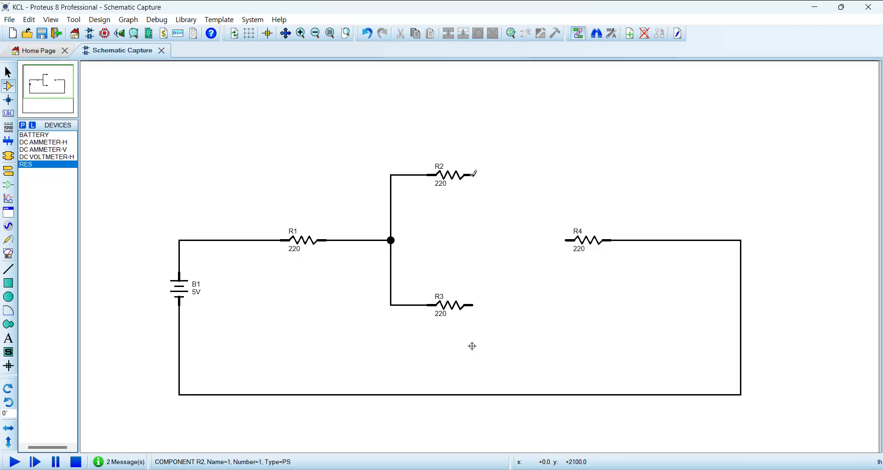
pyautogui.click(471, 303)
pyautogui.click(566, 240)
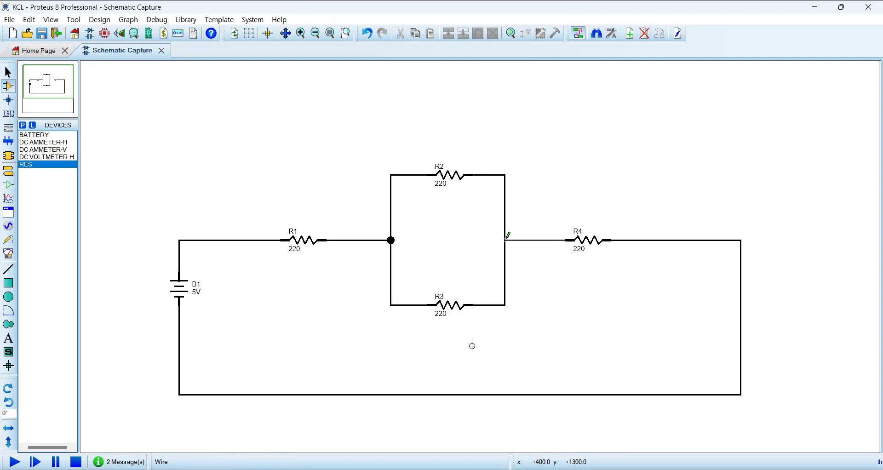
pyautogui.click(504, 240)
# Move battery B1 further left to widen the gap before R1
pyautogui.moveTo(183, 296); pyautogui.dragTo(143, 304)
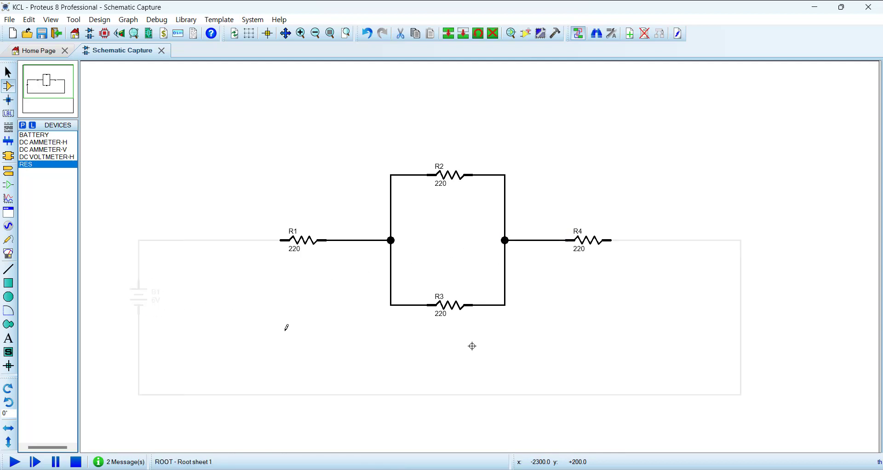
pyautogui.click(286, 328)
pyautogui.middleClick(379, 358)
pyautogui.click(385, 318)
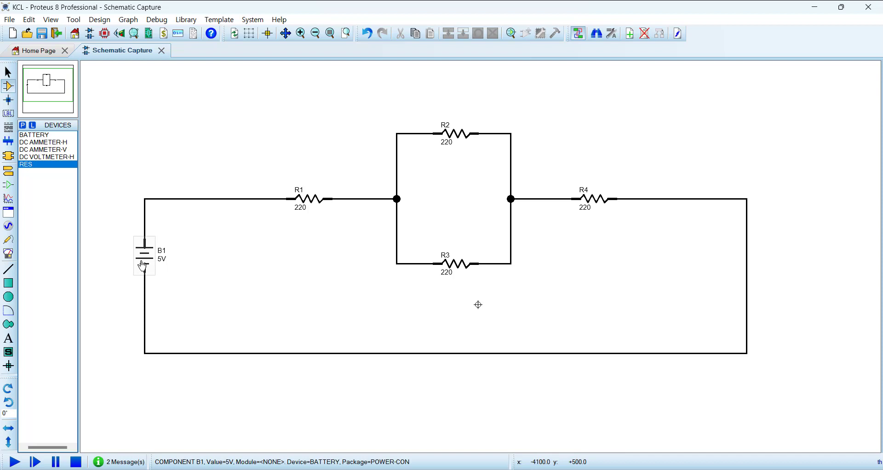
# Insert a DC ammeter into the wire between battery B1 and R1
pyautogui.click(12, 255)
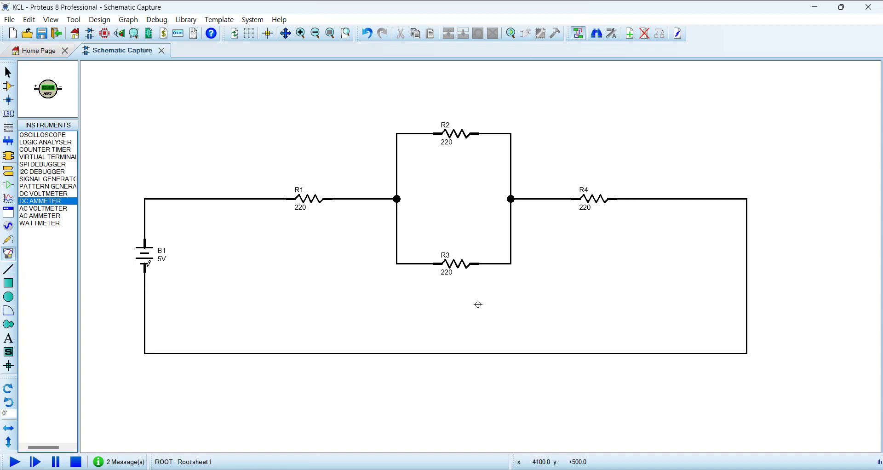
pyautogui.click(210, 263)
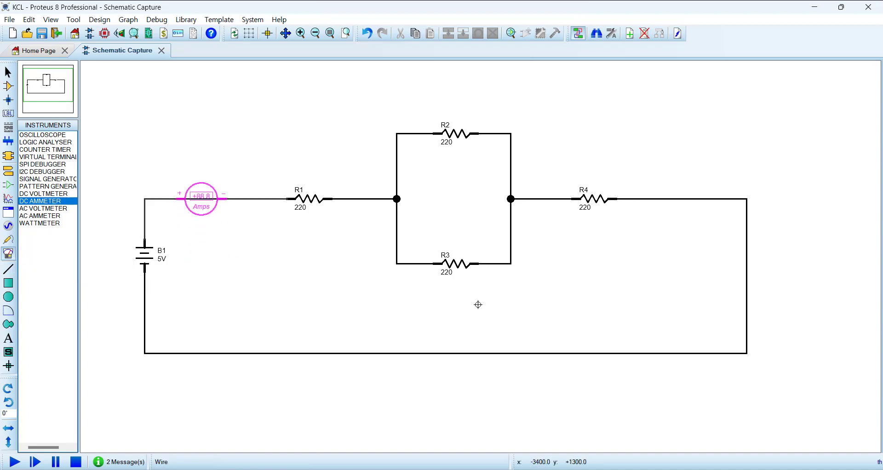
pyautogui.click(200, 198)
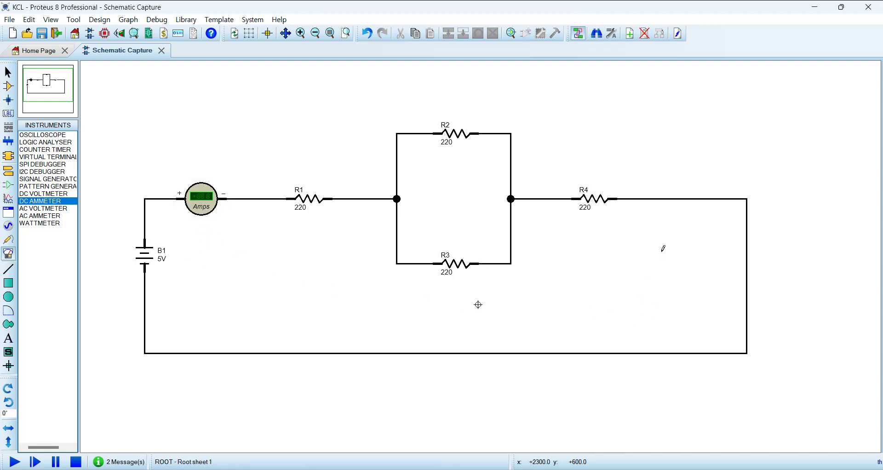
# Insert a horizontally mirrored DC ammeter into the wire to the right of R4
pyautogui.click(664, 231)
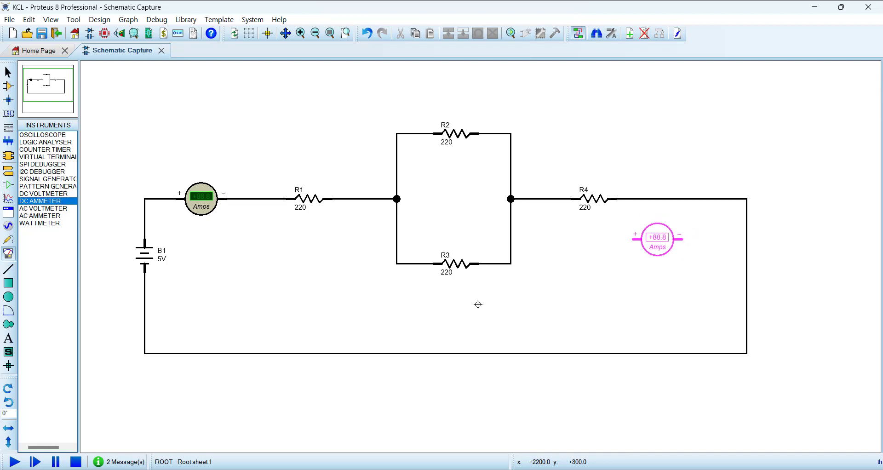
pyautogui.hotkey('ctrl', 'm')
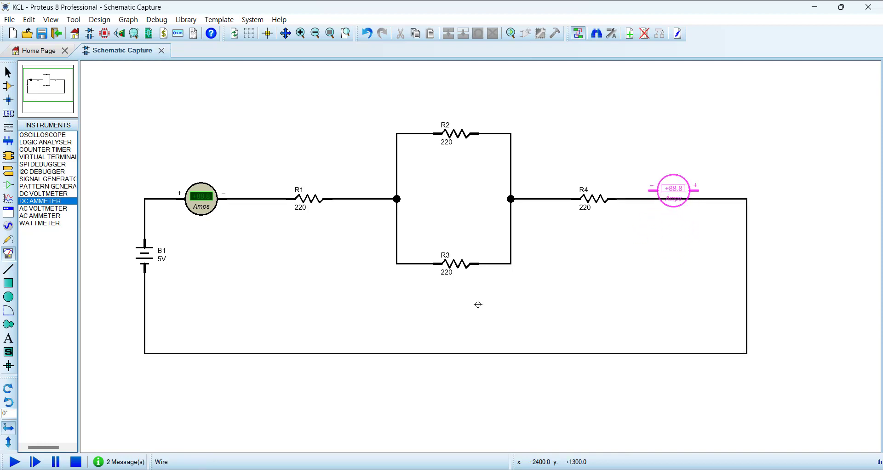
pyautogui.click(673, 199)
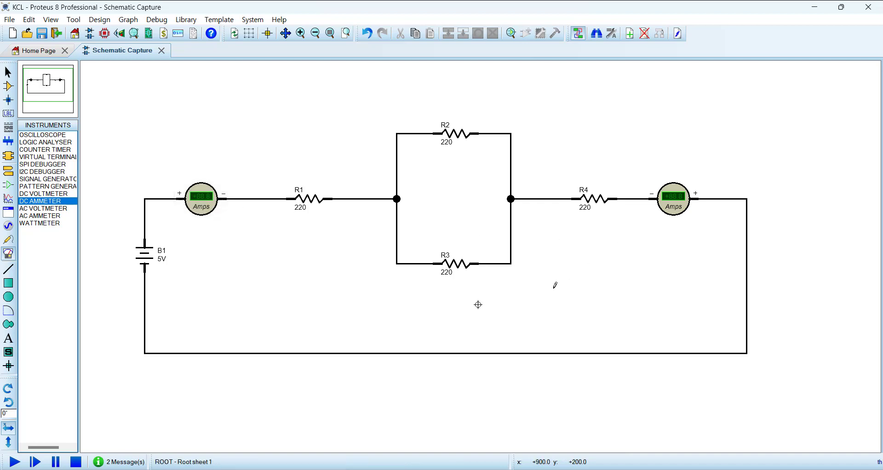
# Run the simulation to examine the current flow and both ammeter readings, and stop it
pyautogui.click(15, 461)
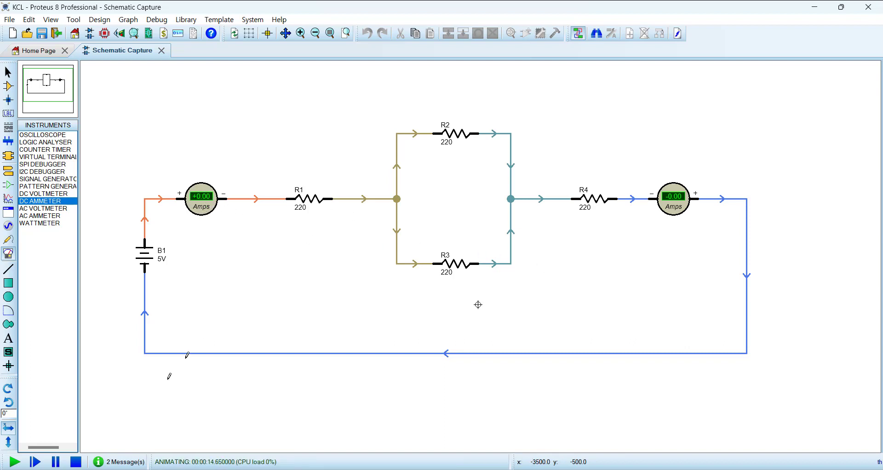
pyautogui.click(75, 462)
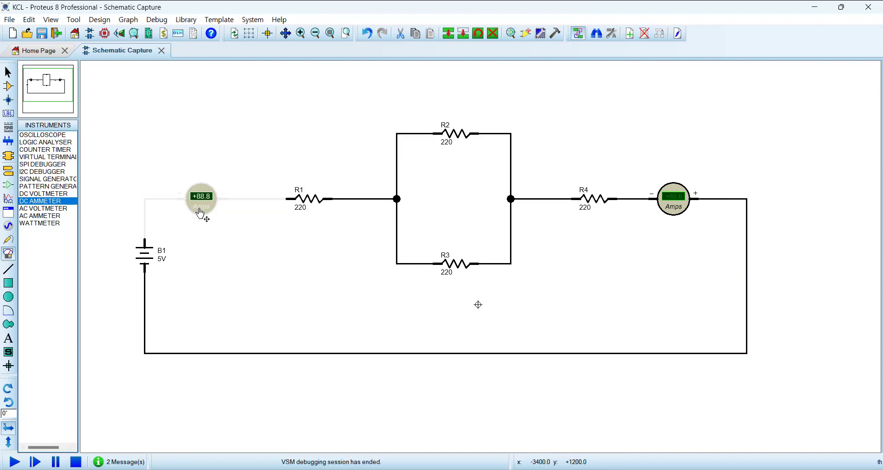
# Set the display range of the ammeter beside the battery to Milliamps and run the simulation
pyautogui.doubleClick(200, 209)
pyautogui.click(400, 199)
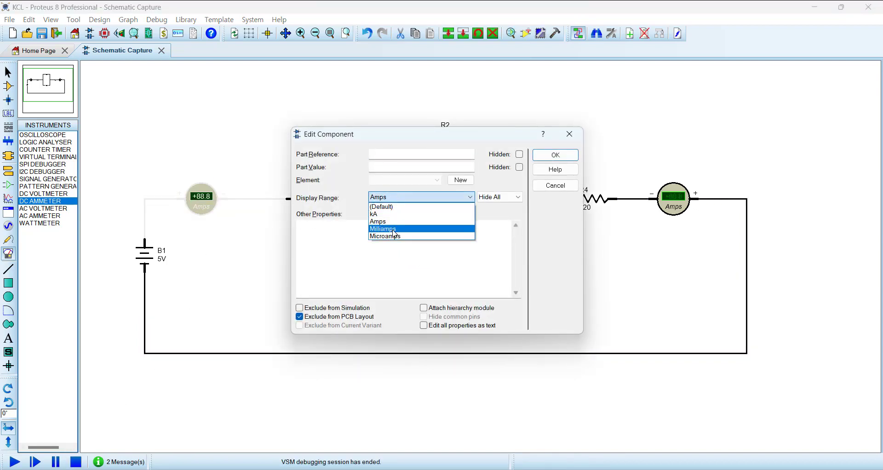
pyautogui.click(398, 223)
pyautogui.click(556, 154)
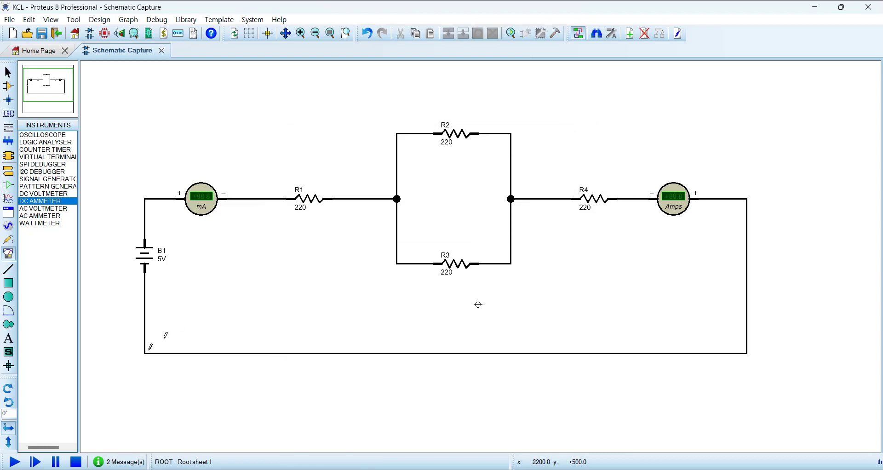
pyautogui.click(14, 462)
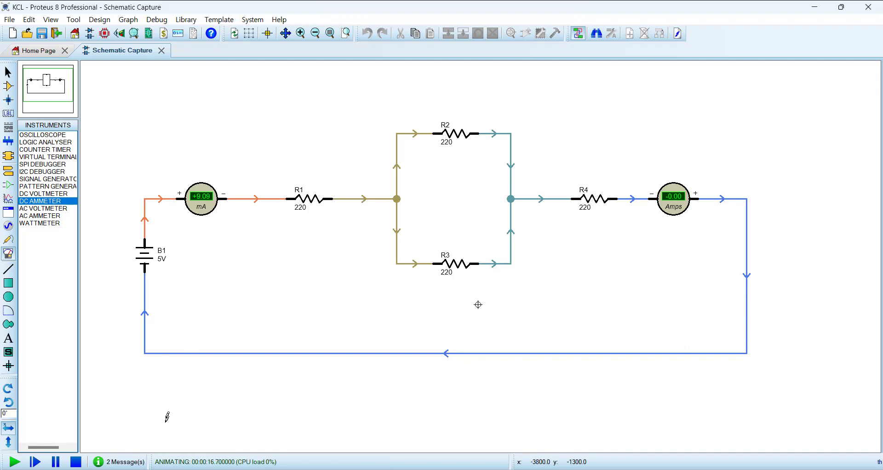
# Set the display range of the ammeter beside the battery back to Amps
pyautogui.doubleClick(216, 214)
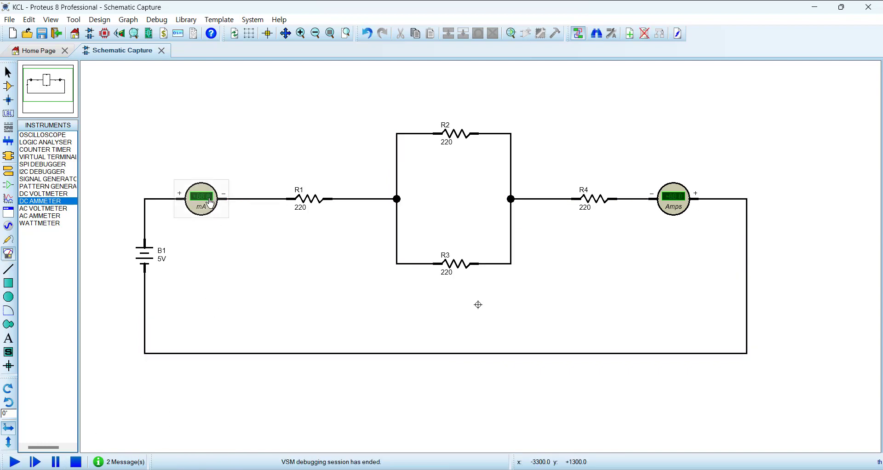
pyautogui.click(393, 198)
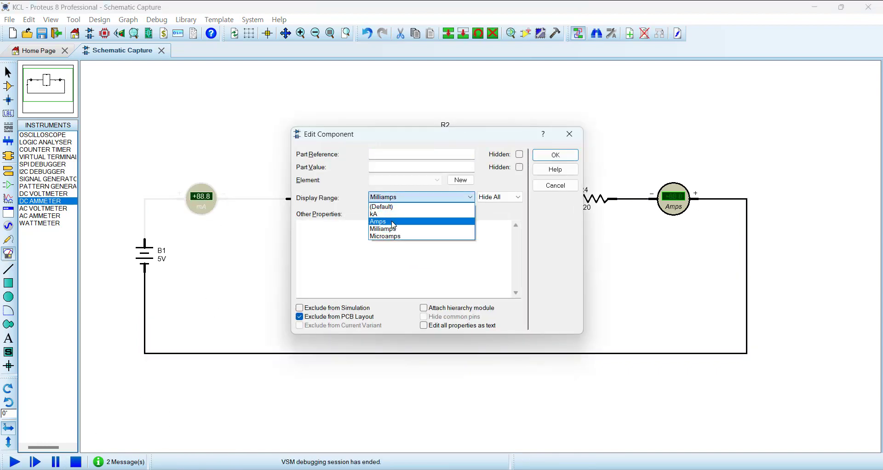
pyautogui.click(393, 220)
pyautogui.click(556, 155)
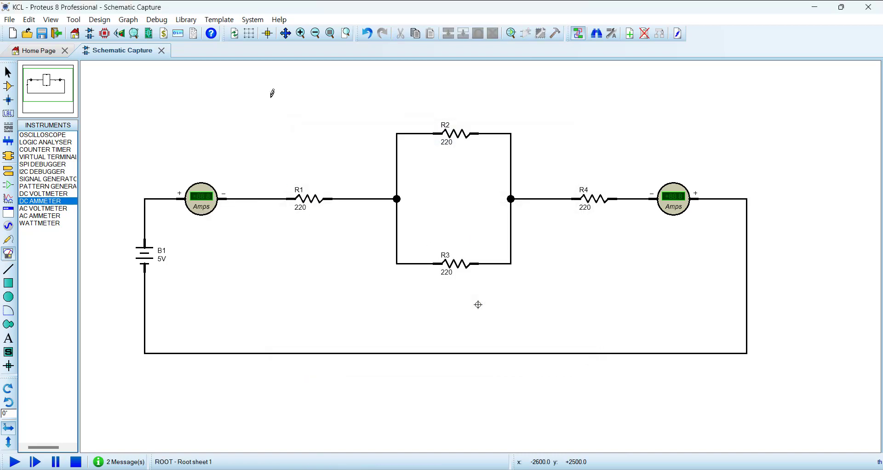
# Assign value=100 to all four resistors at once with the Property Assignment Tool
pyautogui.moveTo(272, 93); pyautogui.dragTo(636, 310)
pyautogui.press('a')
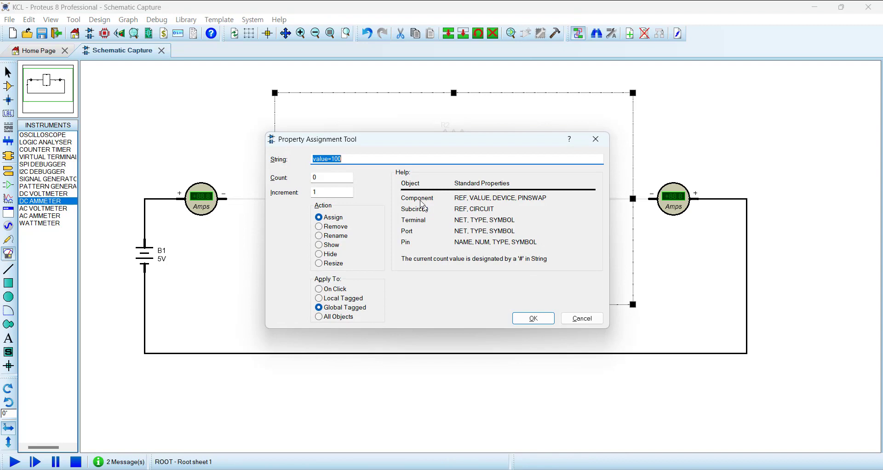
pyautogui.click(353, 161)
pyautogui.click(533, 319)
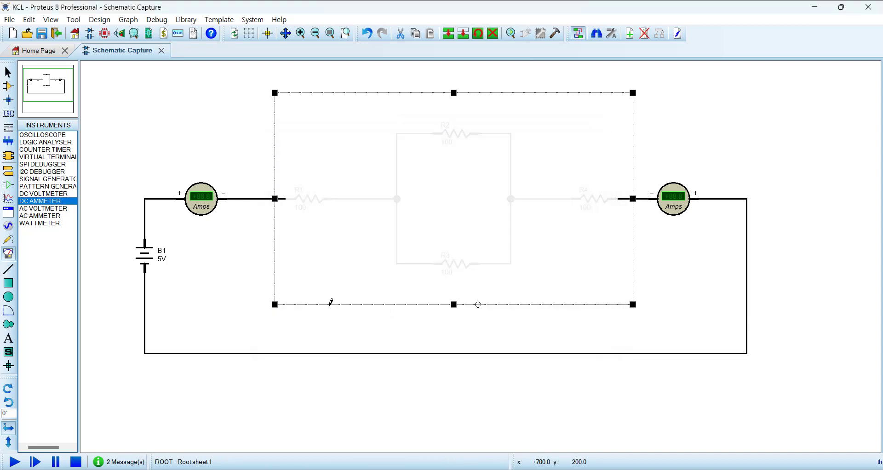
pyautogui.click(236, 291)
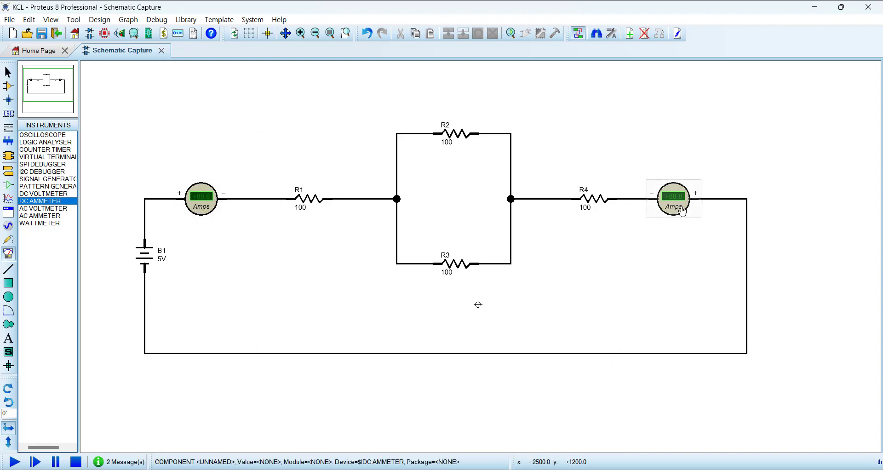
# Run the simulation to compare the two ammeter readings, and view the current law text on Root sheet 2
pyautogui.click(15, 462)
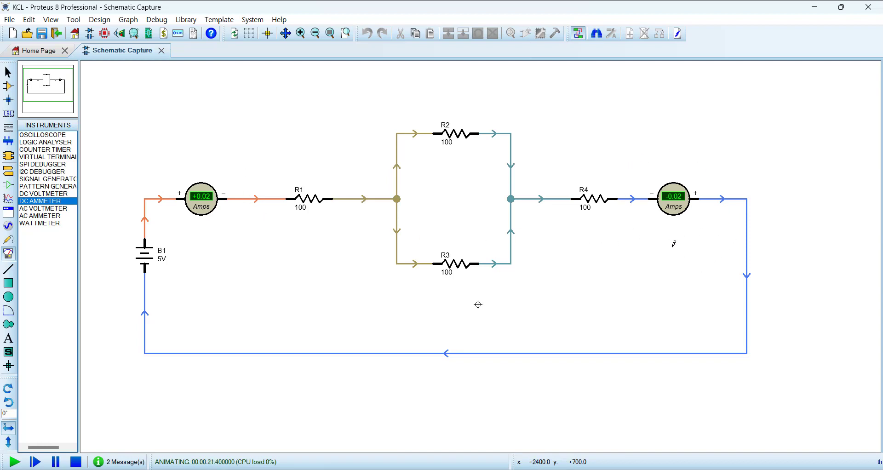
pyautogui.click(99, 19)
pyautogui.click(136, 183)
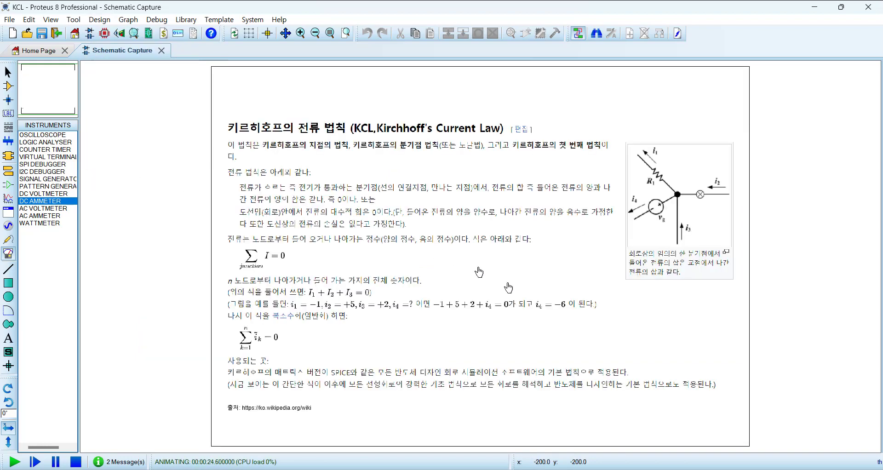
# Examine the current law explanation and its equations on Root sheet 2
pyautogui.scroll(3, 483, 257)
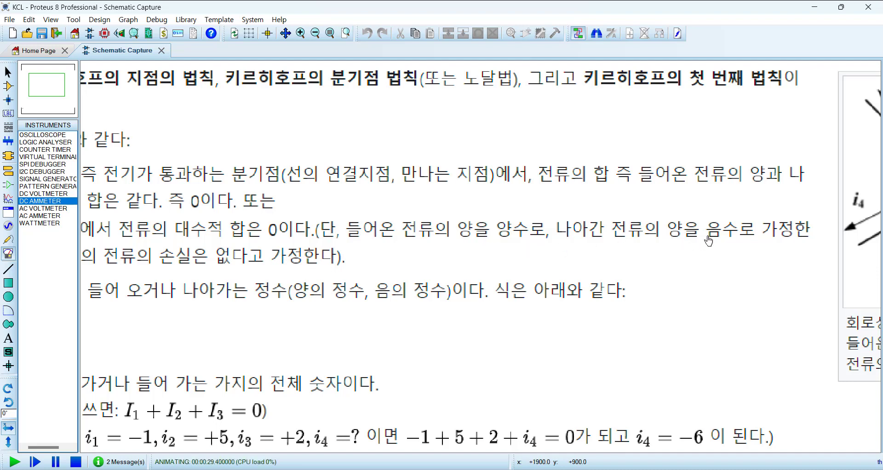
pyautogui.scroll(-2, 601, 238)
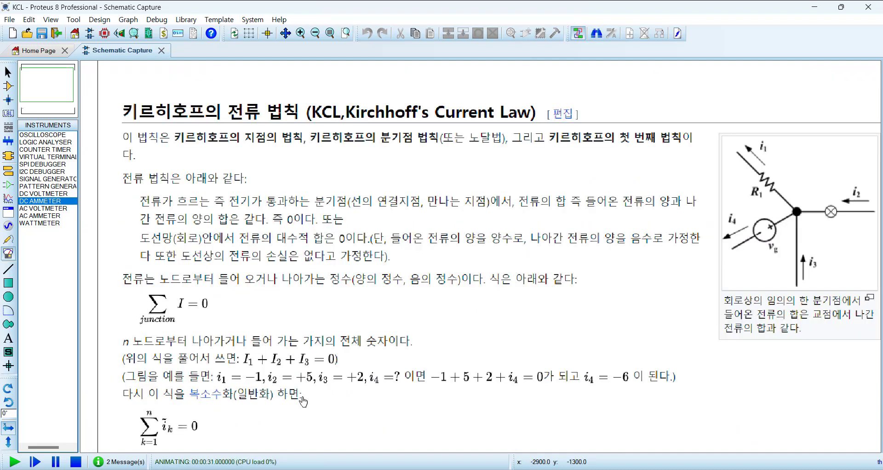
pyautogui.scroll(2, 302, 401)
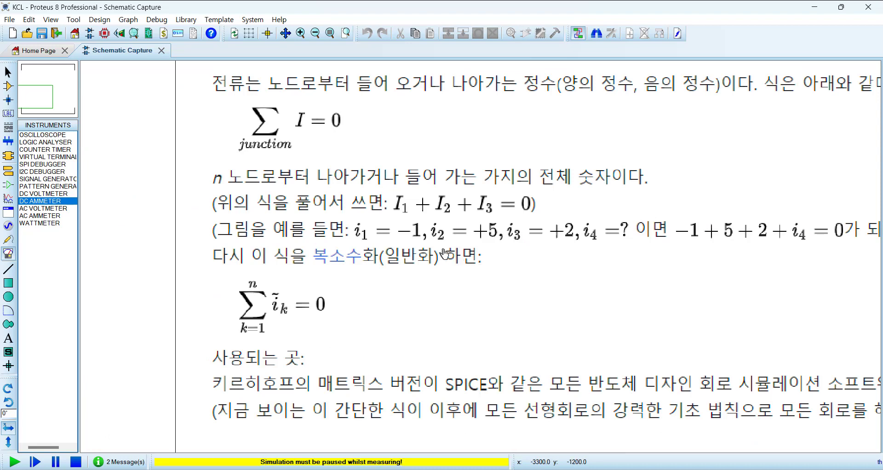
pyautogui.scroll(-2, 444, 253)
pyautogui.scroll(1, 577, 266)
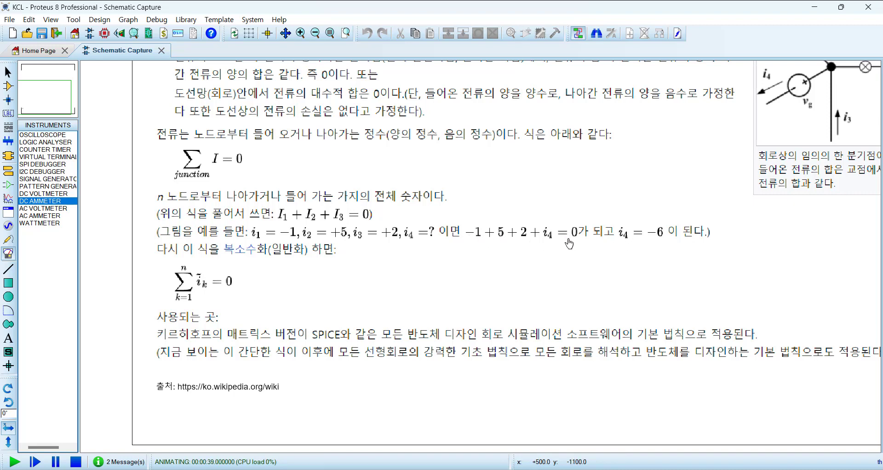
pyautogui.press('F8')
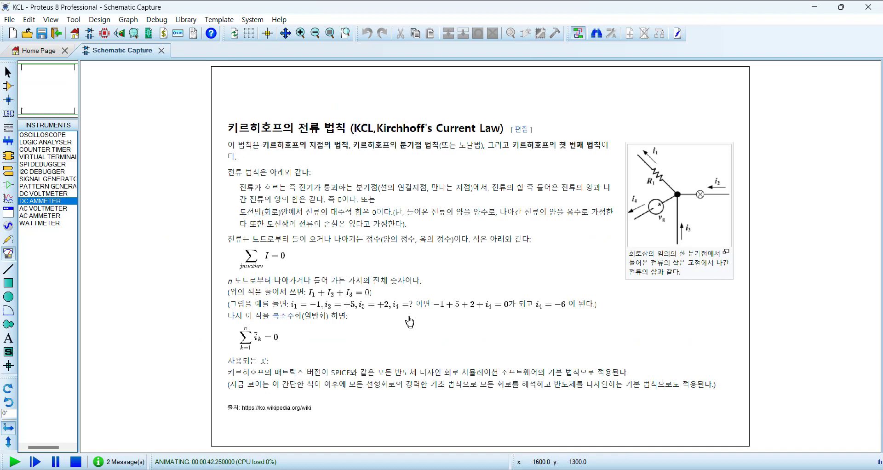
# View the running circuit with both ammeters on Root sheet 1, and compare it with the law text on Root sheet 2
pyautogui.click(99, 19)
pyautogui.click(137, 166)
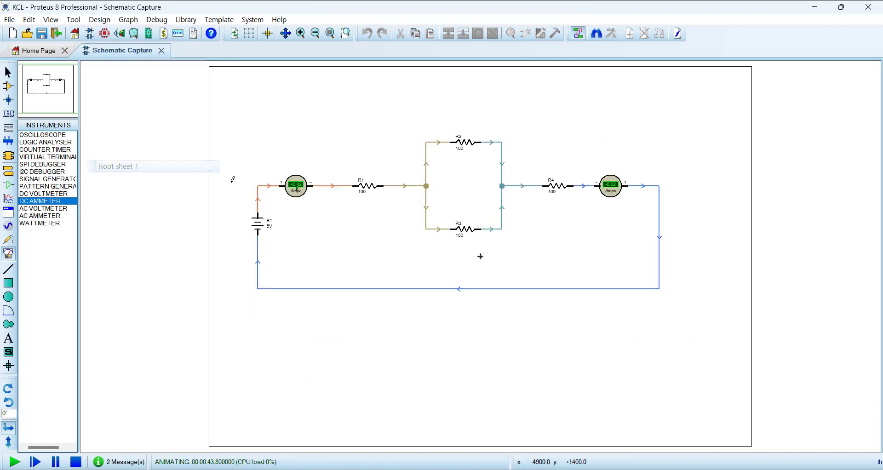
pyautogui.scroll(1, 481, 256)
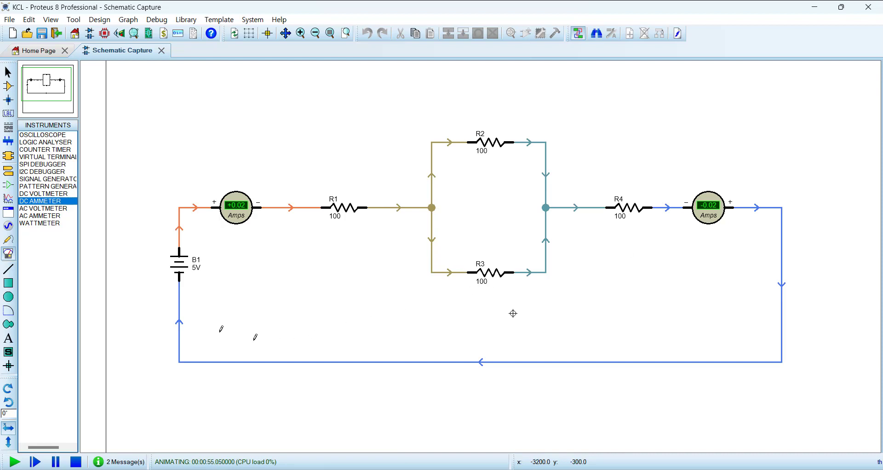
pyautogui.click(99, 19)
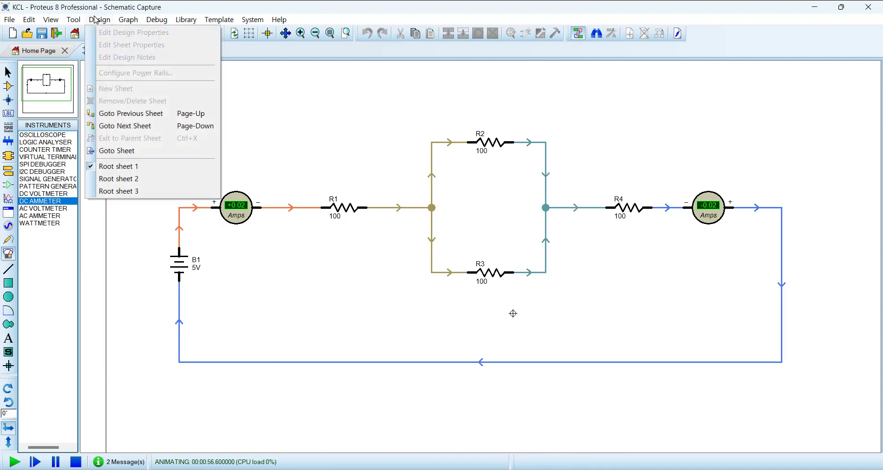
pyautogui.click(132, 179)
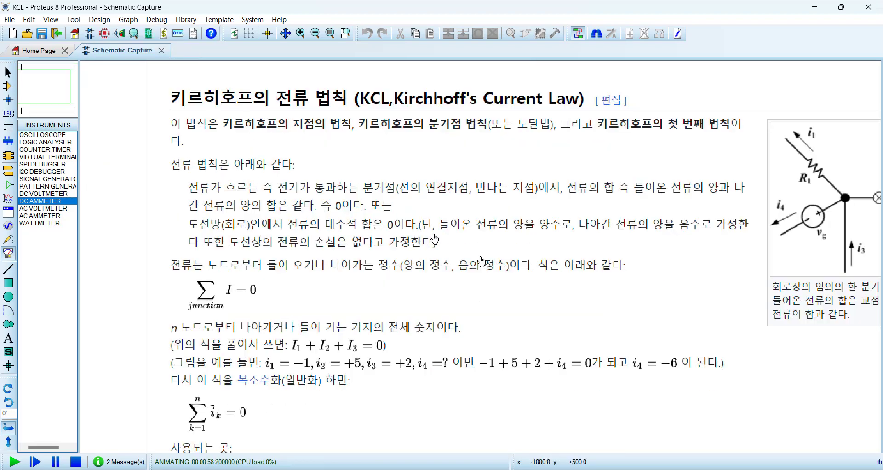
pyautogui.press('F5')
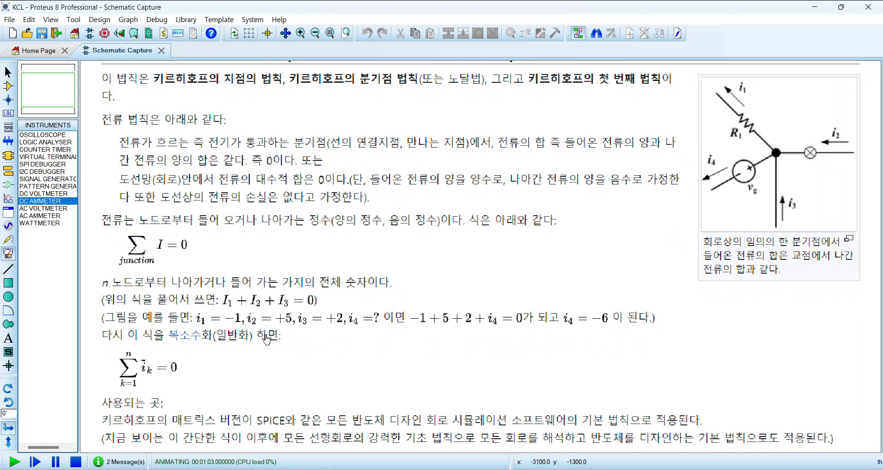
# Stop the simulation and set the part reference of the ammeter beside the battery on Root sheet 1 to I1
pyautogui.click(102, 21)
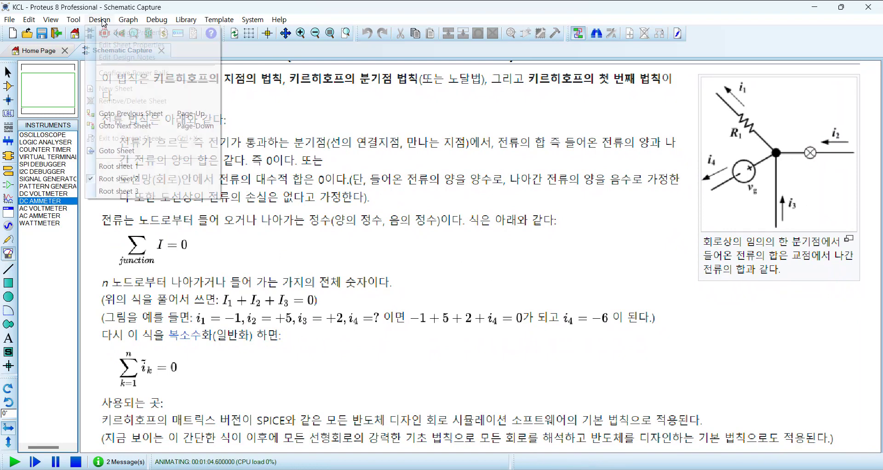
pyautogui.click(117, 166)
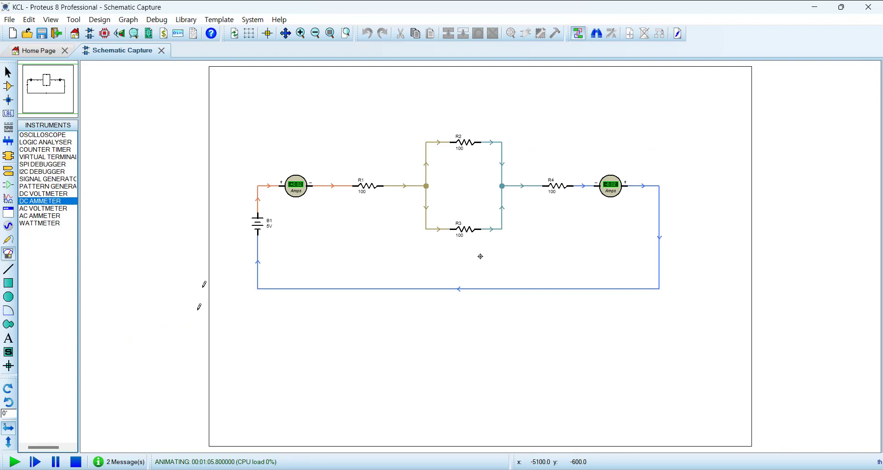
pyautogui.click(77, 461)
pyautogui.scroll(2, 325, 235)
pyautogui.doubleClick(414, 172)
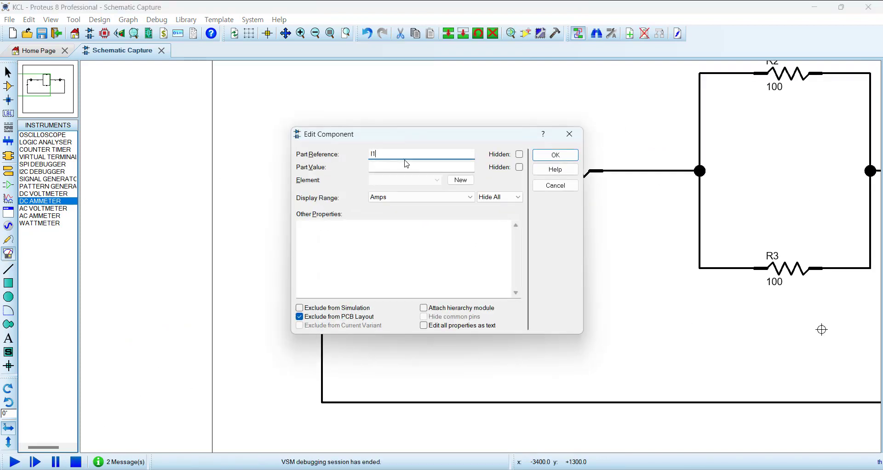
pyautogui.click(552, 157)
# Set the part reference of the ammeter beside resistor R4 to I2
pyautogui.scroll(-2, 569, 296)
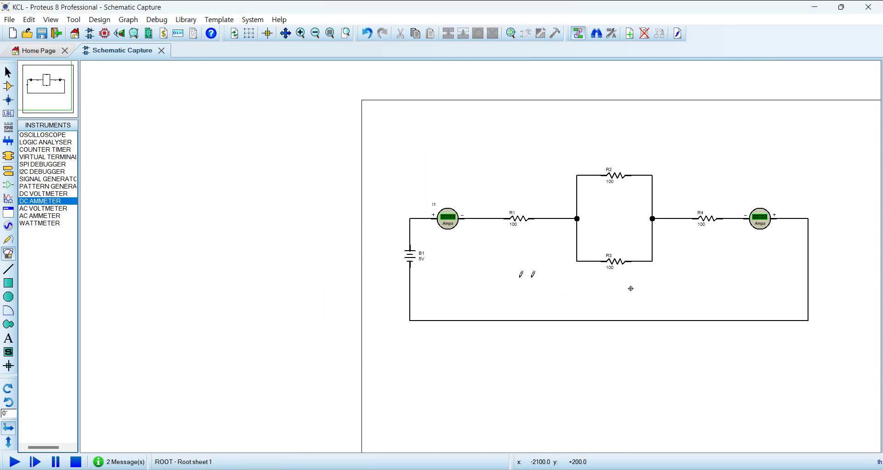
pyautogui.doubleClick(760, 219)
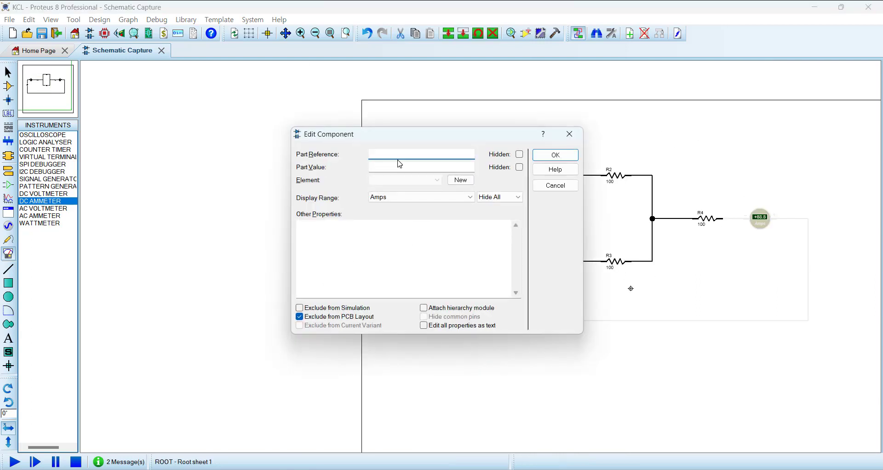
pyautogui.write('I2')
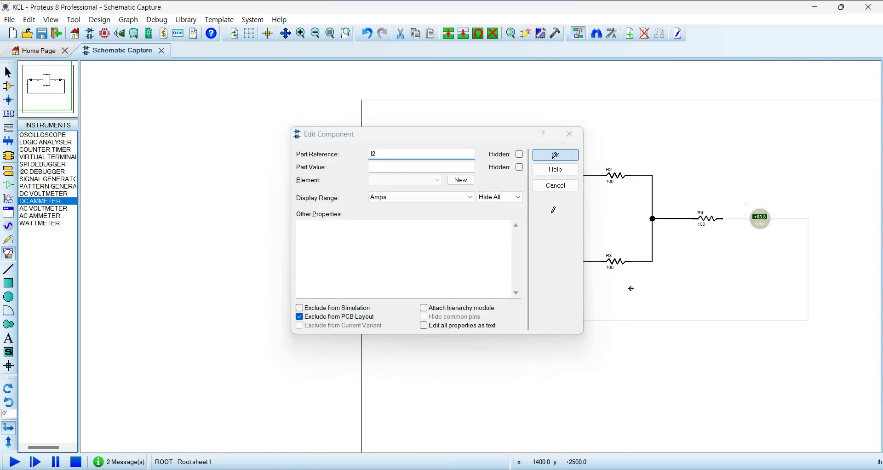
pyautogui.click(554, 155)
pyautogui.scroll(1, 481, 253)
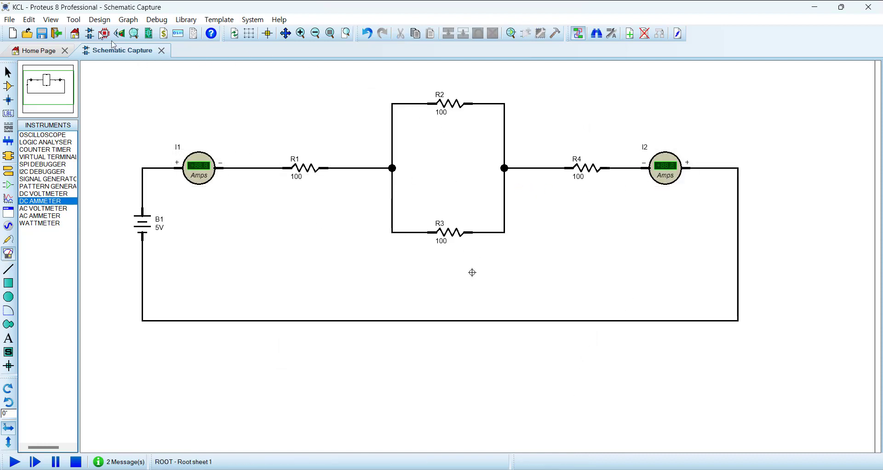
# Review the current sum equations on Root sheet 2 and return to the labelled circuit on Root sheet 1
pyautogui.click(94, 21)
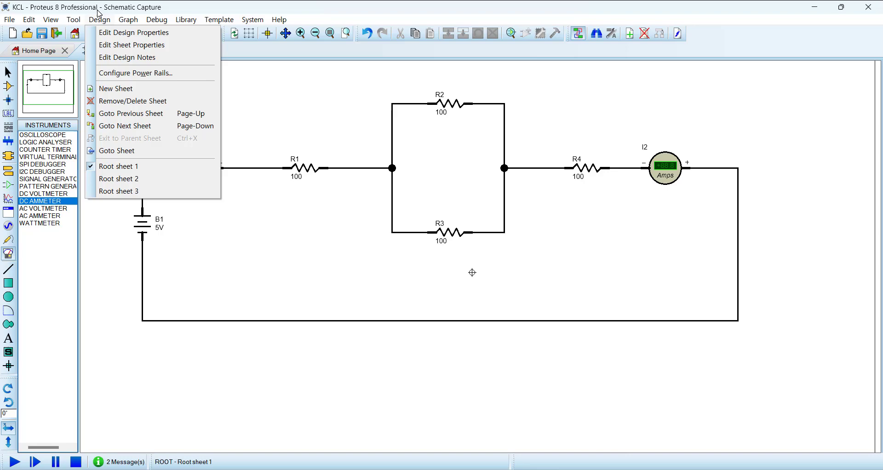
pyautogui.click(119, 178)
pyautogui.scroll(5, 327, 246)
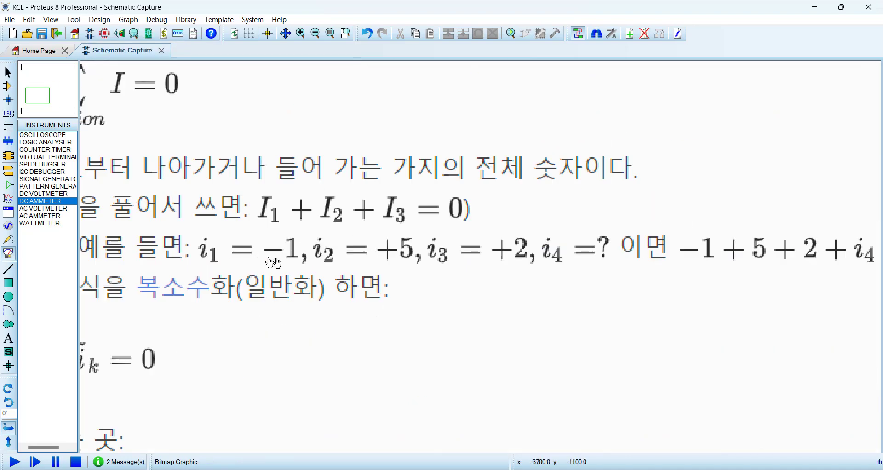
pyautogui.scroll(-2, 515, 275)
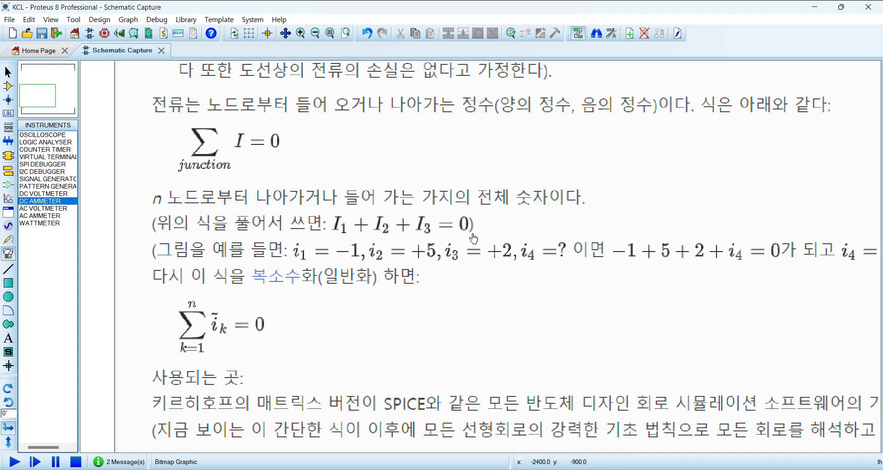
pyautogui.click(100, 20)
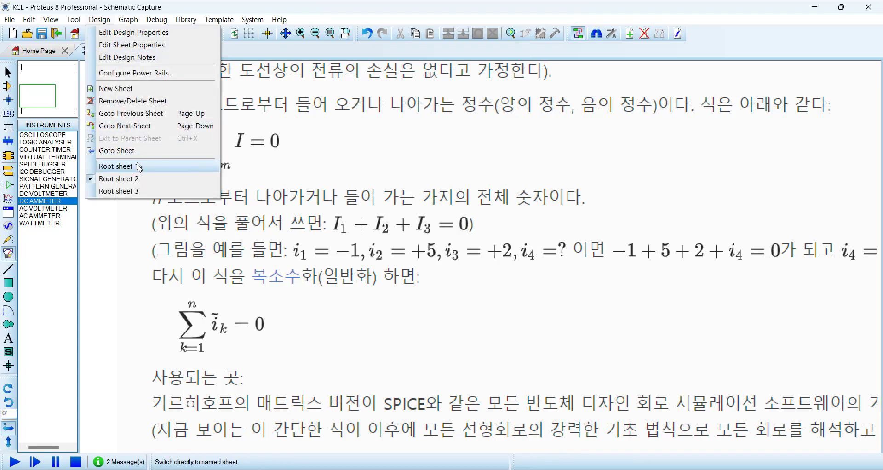
pyautogui.click(138, 166)
pyautogui.scroll(2, 479, 252)
pyautogui.scroll(-1, 481, 240)
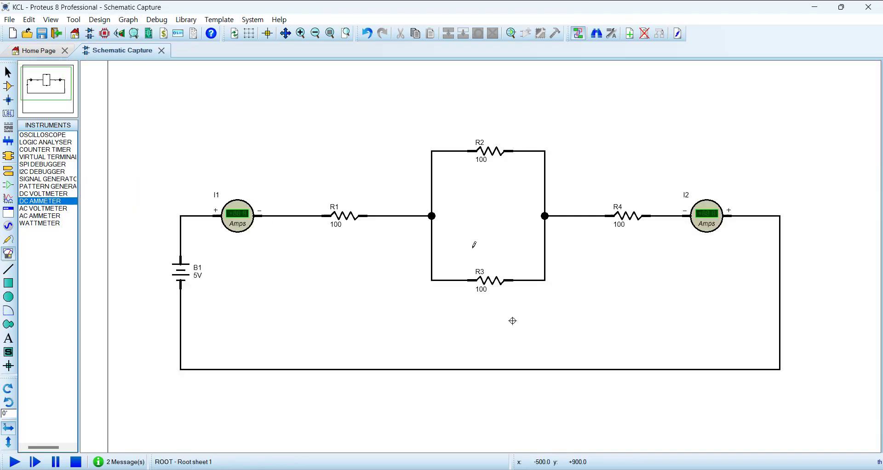
# Open the Windows Calculator over the schematic and run the simulation, keeping both ammeter readings in view
pyautogui.click(276, 469)
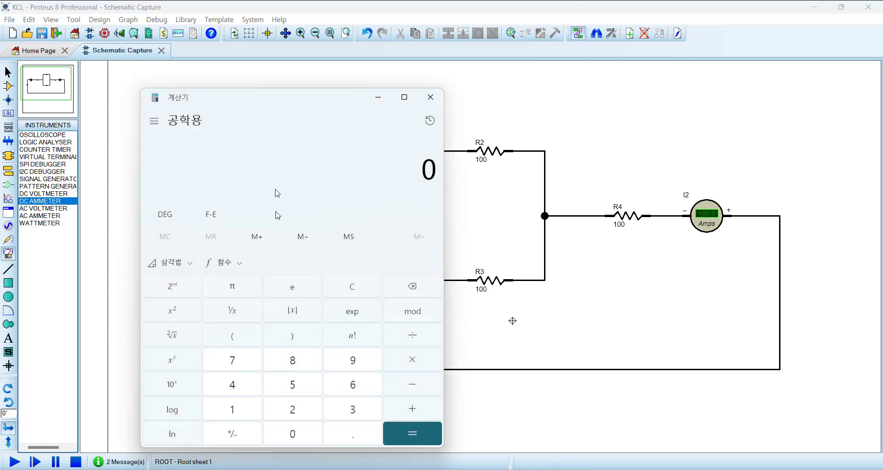
pyautogui.moveTo(292, 109); pyautogui.dragTo(531, 277)
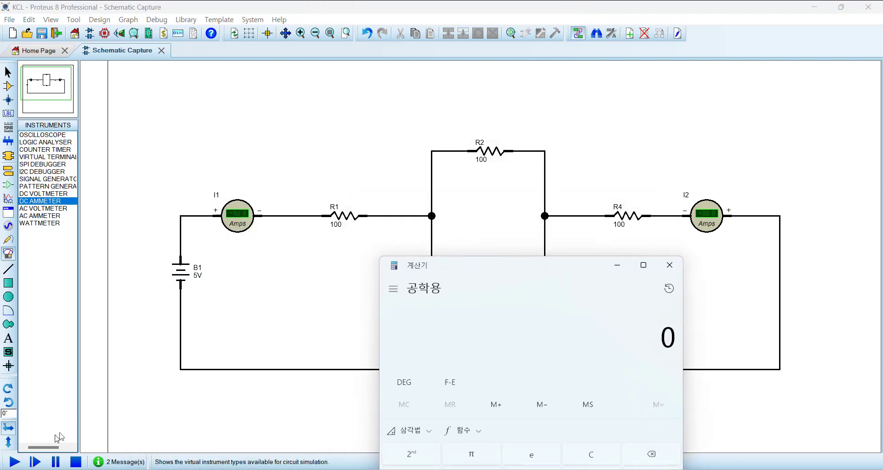
pyautogui.click(15, 462)
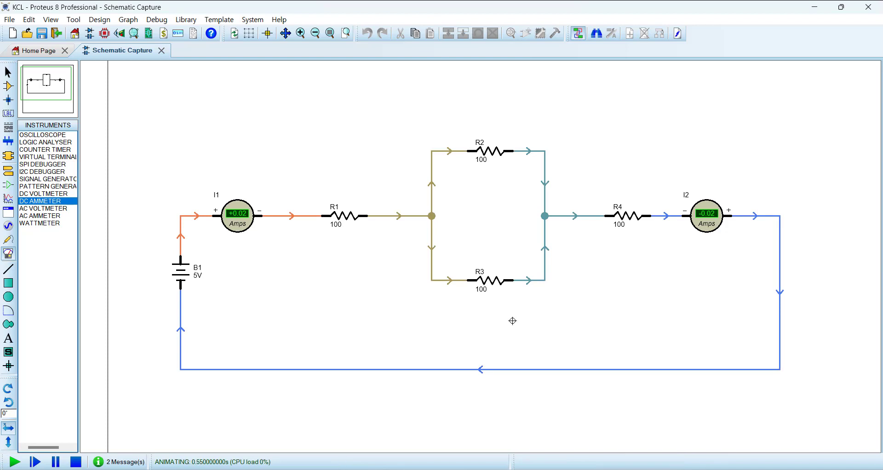
pyautogui.hotkey('alt', 'Tab')
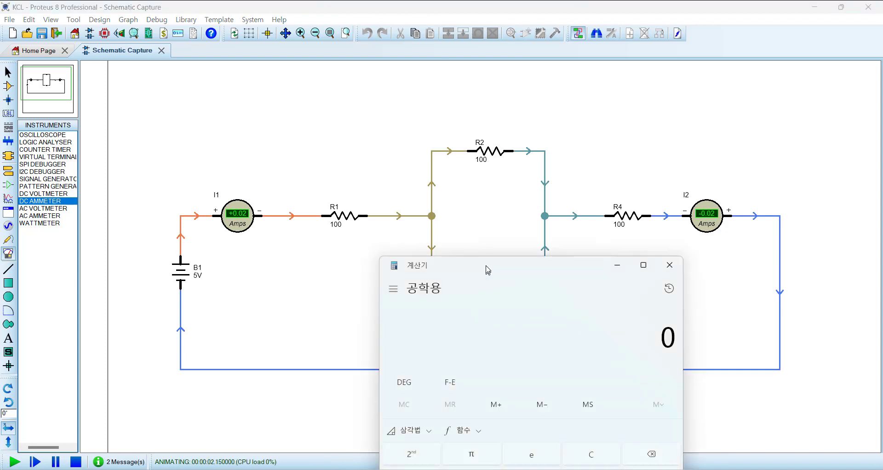
pyautogui.moveTo(486, 265); pyautogui.dragTo(450, 82)
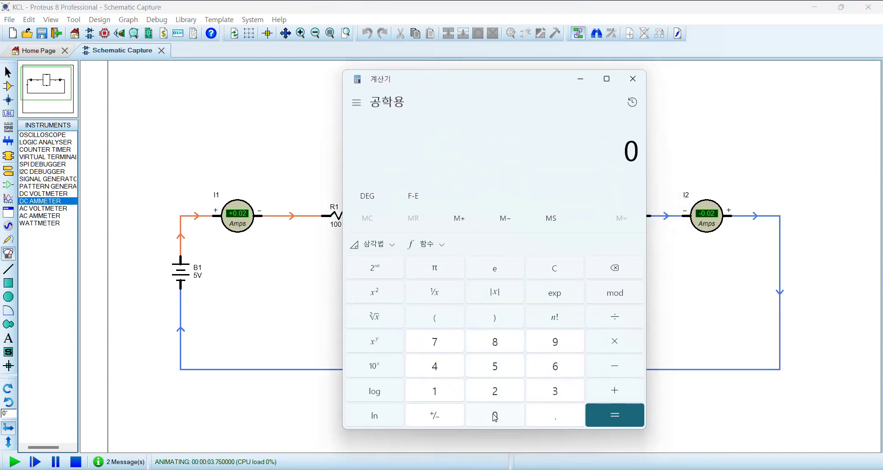
# Calculate 0.02 + (-0.02) in the Calculator to sum the I1 and I2 currents
pyautogui.click(558, 421)
pyautogui.click(494, 416)
pyautogui.click(499, 395)
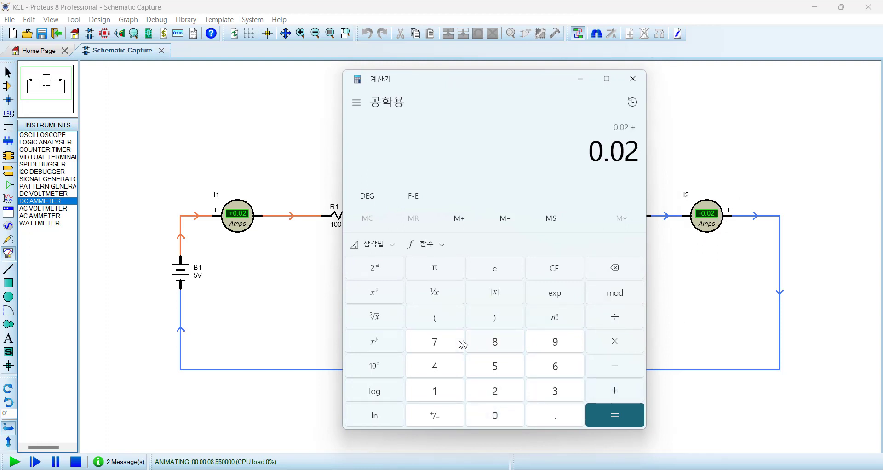
pyautogui.click(434, 319)
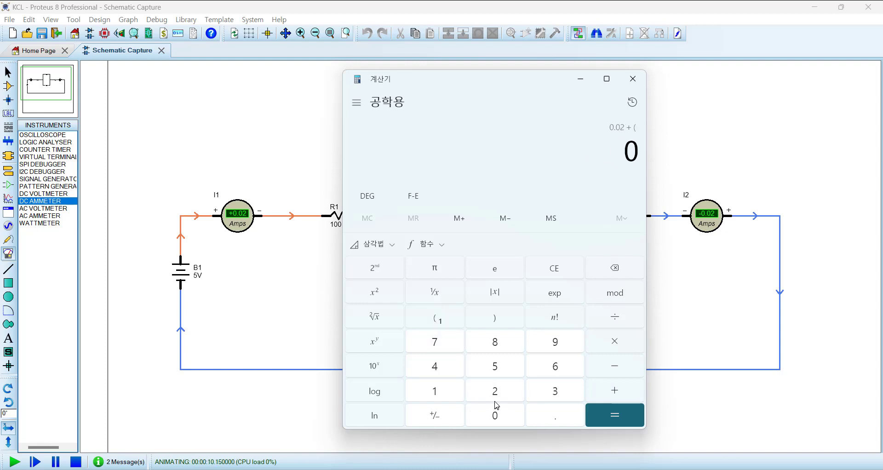
pyautogui.click(558, 419)
pyautogui.click(502, 416)
pyautogui.click(502, 392)
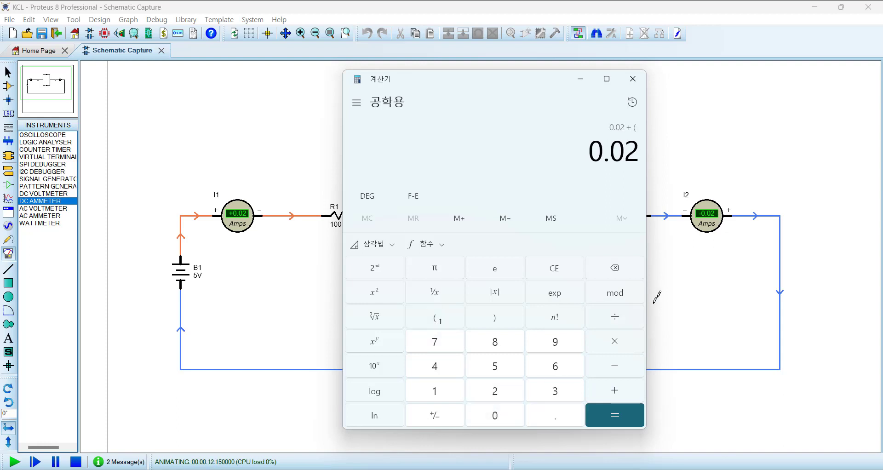
pyautogui.click(441, 420)
pyautogui.click(500, 318)
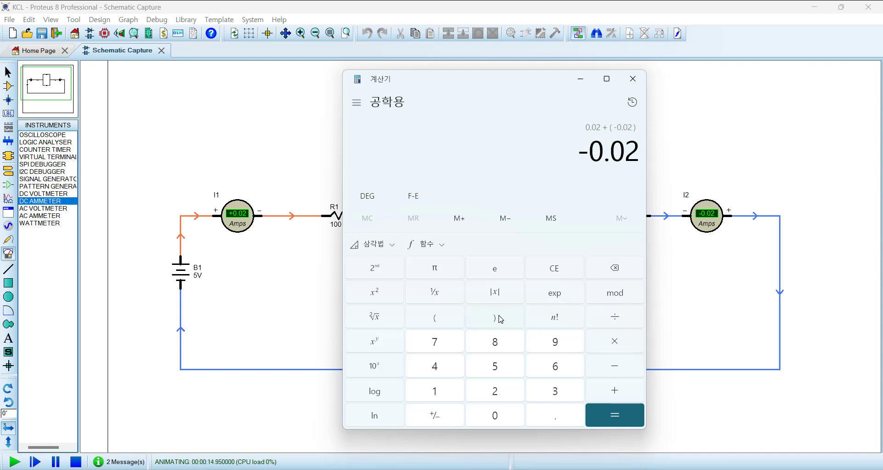
pyautogui.click(623, 411)
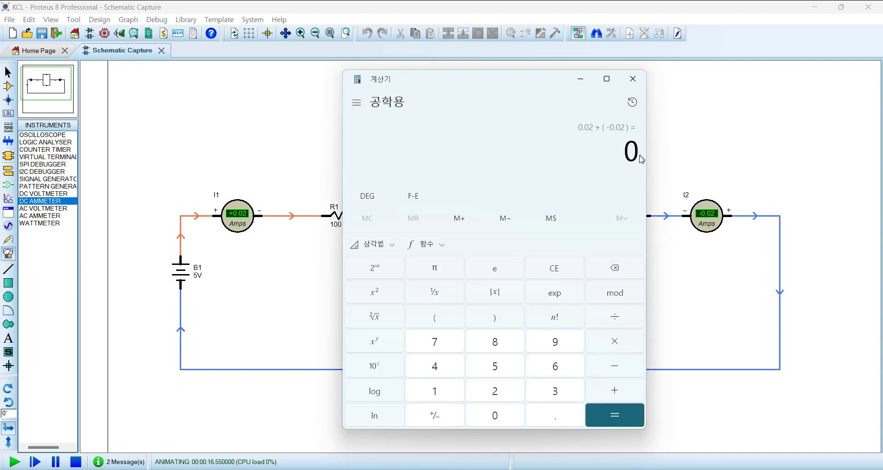
# Minimize the Calculator and view the current law text on Root sheet 2
pyautogui.click(580, 78)
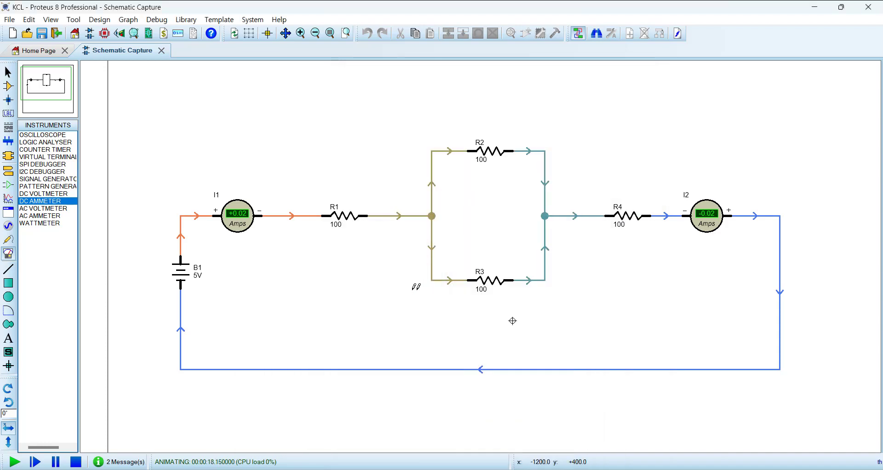
pyautogui.click(99, 20)
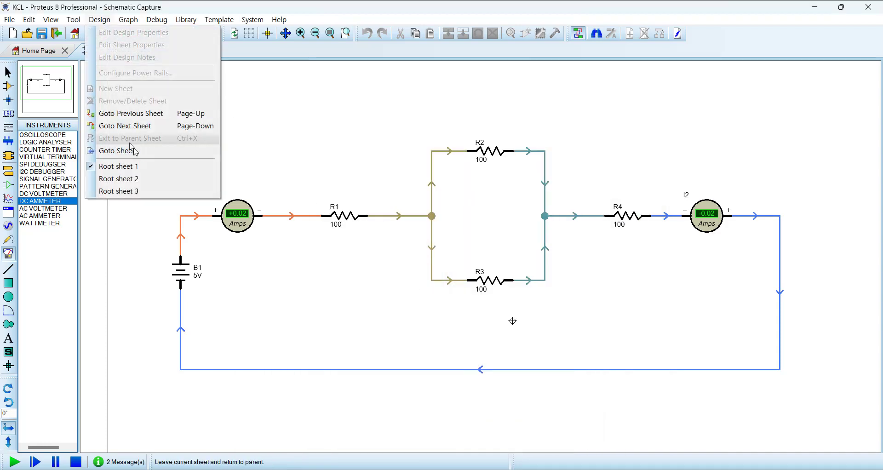
pyautogui.click(138, 178)
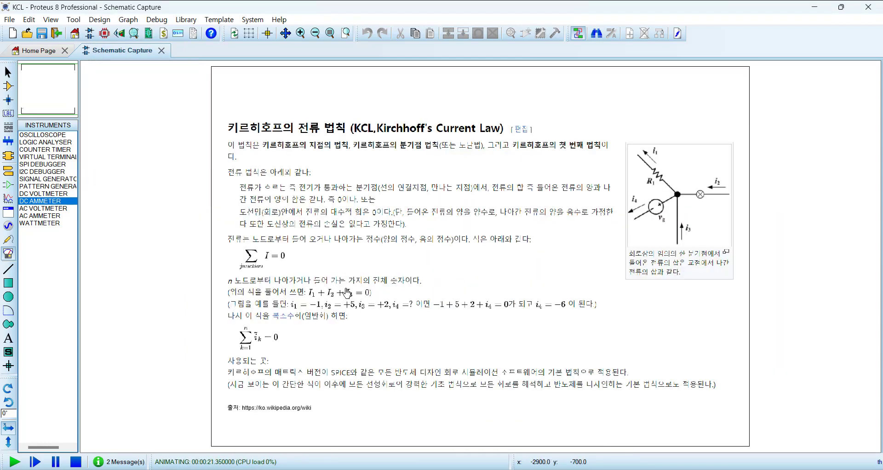
# Examine the current sum formula on Root sheet 2, return to the circuit on Root sheet 1 and stop the simulation
pyautogui.scroll(3, 347, 295)
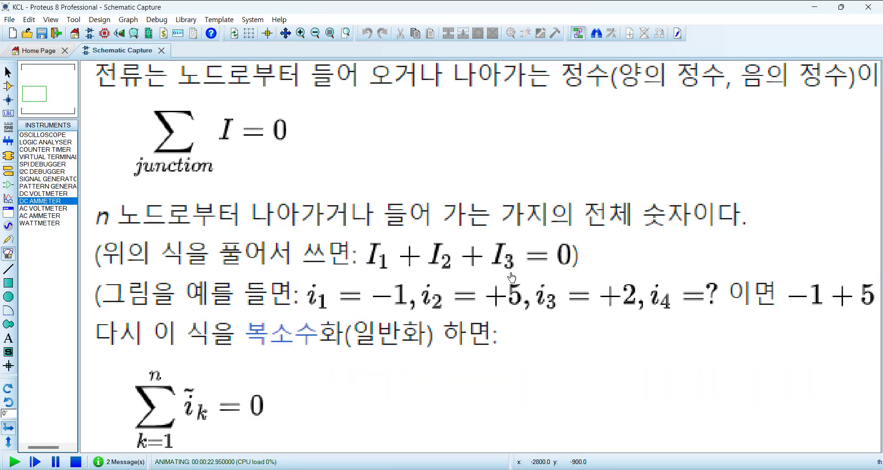
pyautogui.scroll(-2, 512, 275)
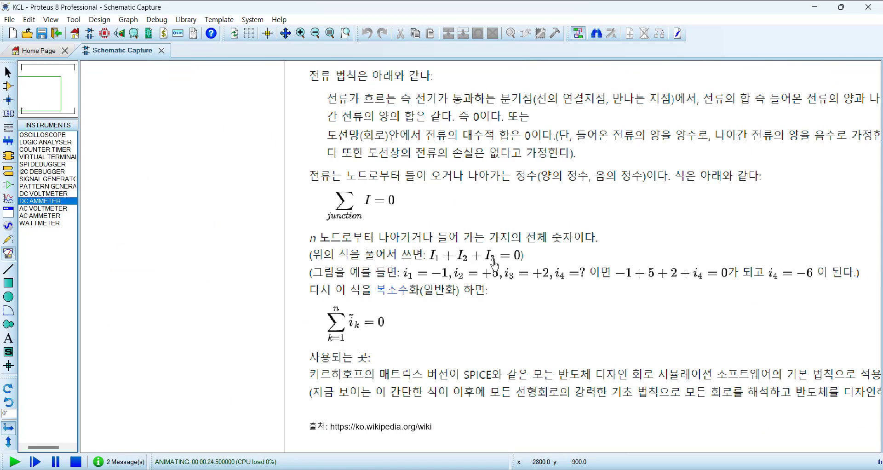
pyautogui.scroll(-1, 495, 265)
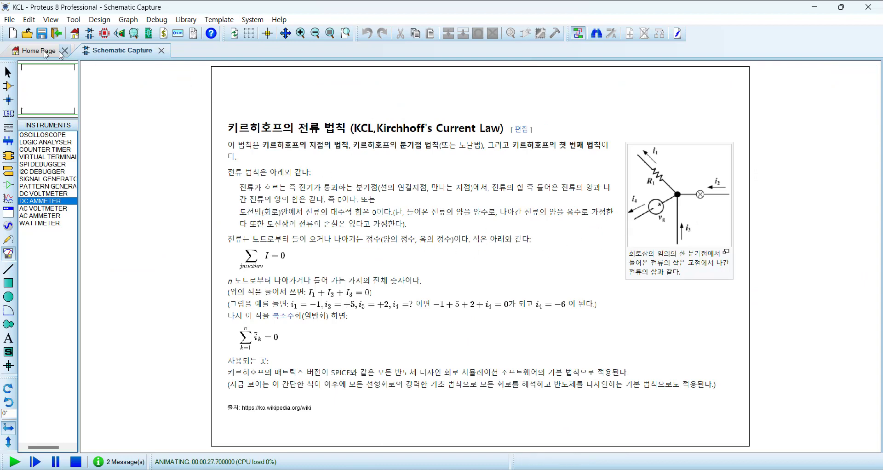
pyautogui.click(99, 20)
pyautogui.click(138, 167)
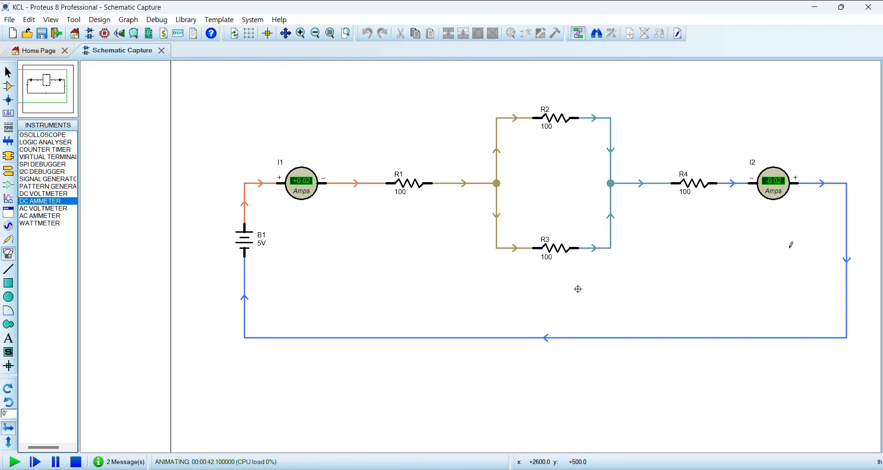
pyautogui.scroll(-1, 791, 245)
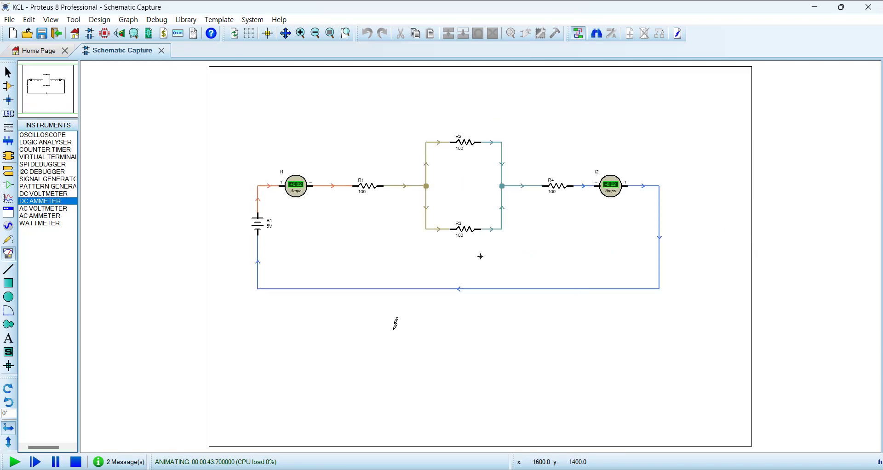
pyautogui.click(76, 461)
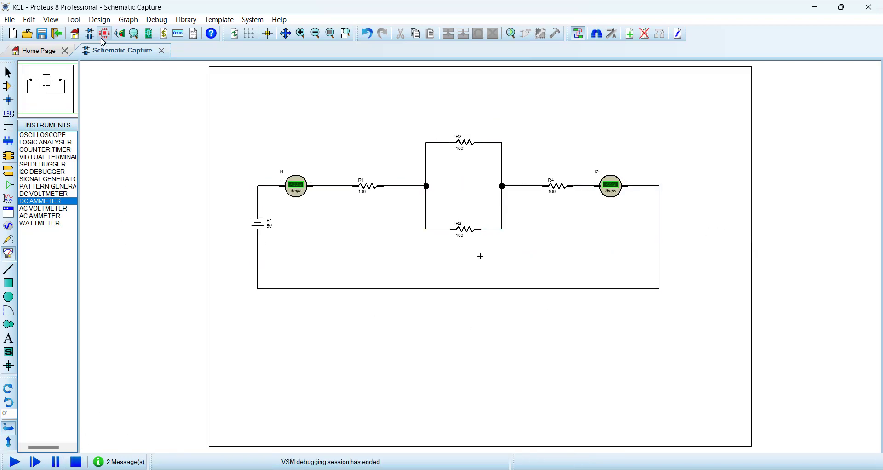
# Open Root sheet 3 and examine the Kirchhoff's Voltage Law text with its closed-loop voltage sum formula
pyautogui.click(107, 20)
pyautogui.click(120, 178)
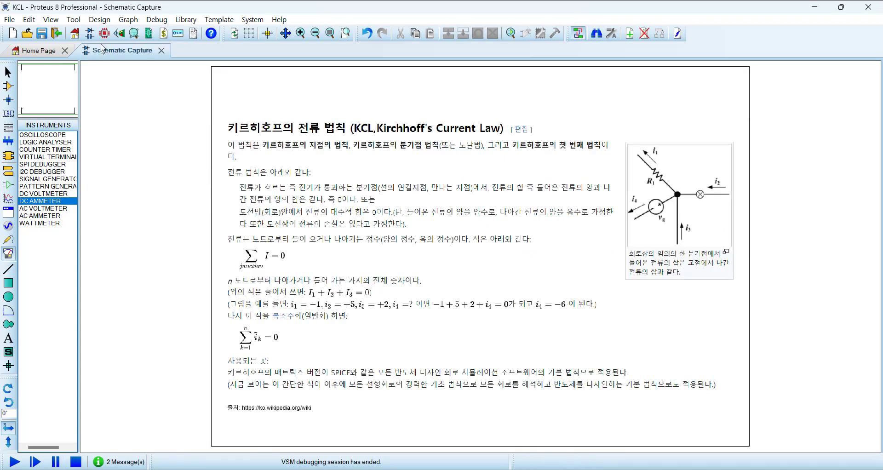
pyautogui.click(105, 22)
pyautogui.click(141, 194)
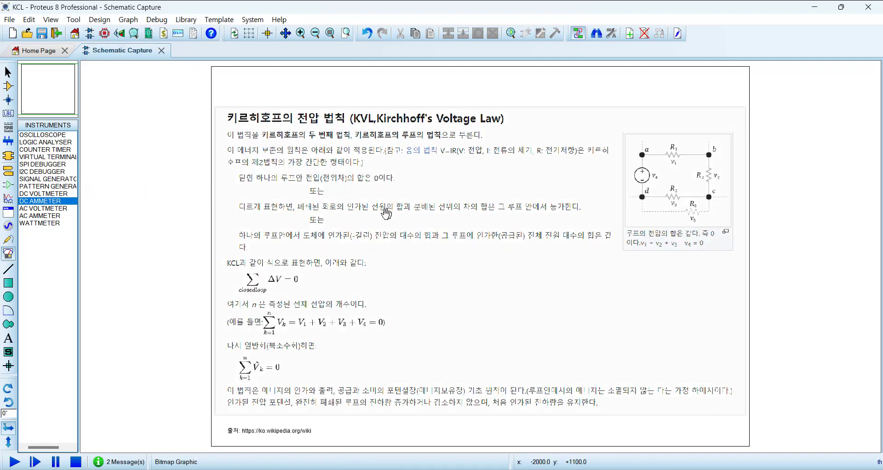
pyautogui.scroll(1, 397, 220)
pyautogui.middleClick(592, 348)
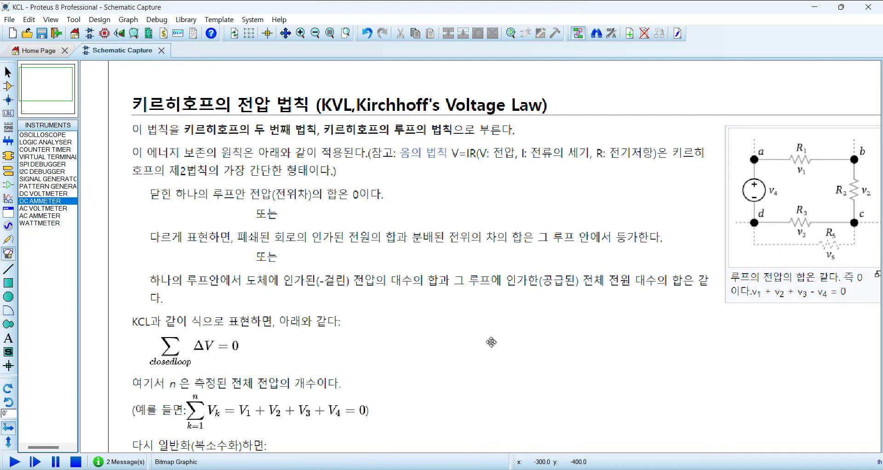
pyautogui.scroll(-1, 473, 330)
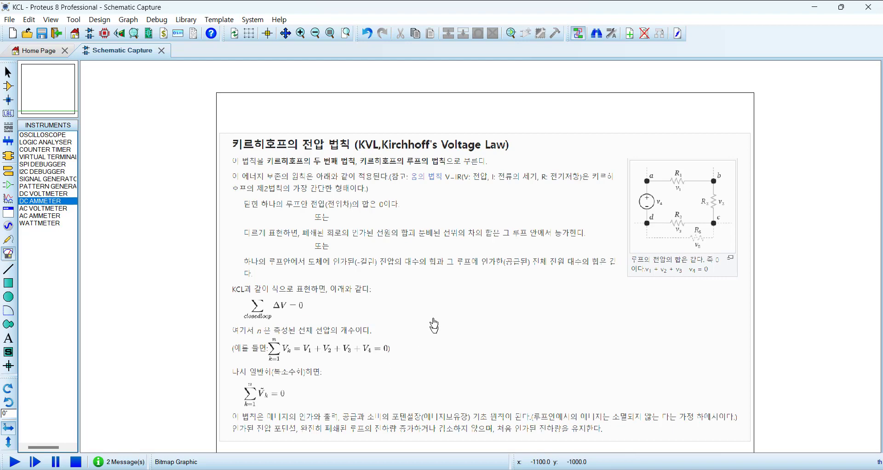
pyautogui.scroll(1, 439, 283)
pyautogui.middleClick(471, 308)
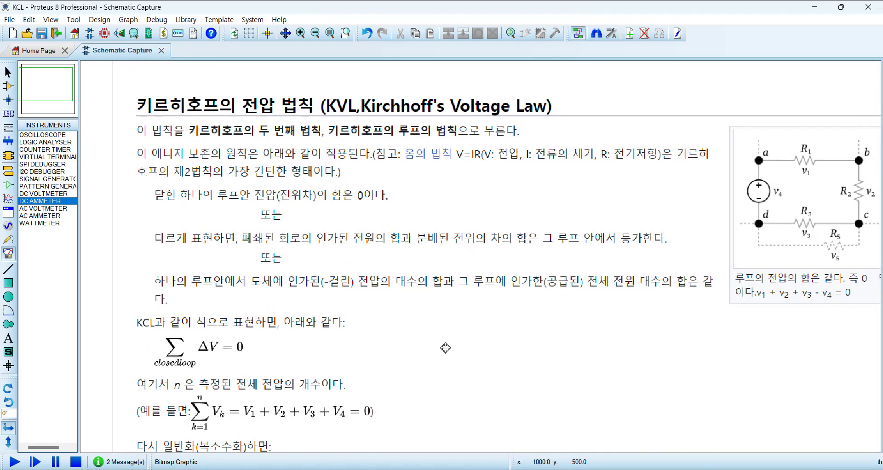
# Examine the voltage law statements alongside the loop diagram of R1, R2, R3 and v4 and its caption equation
pyautogui.click(446, 348)
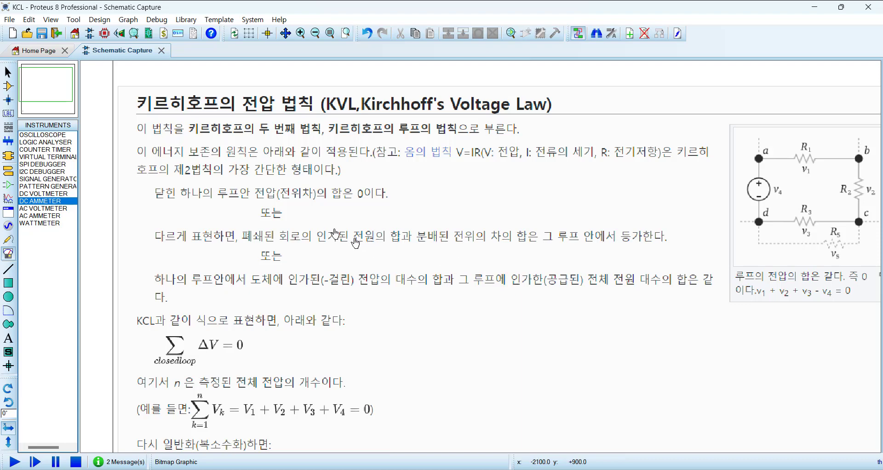
pyautogui.moveTo(634, 354); pyautogui.dragTo(521, 333)
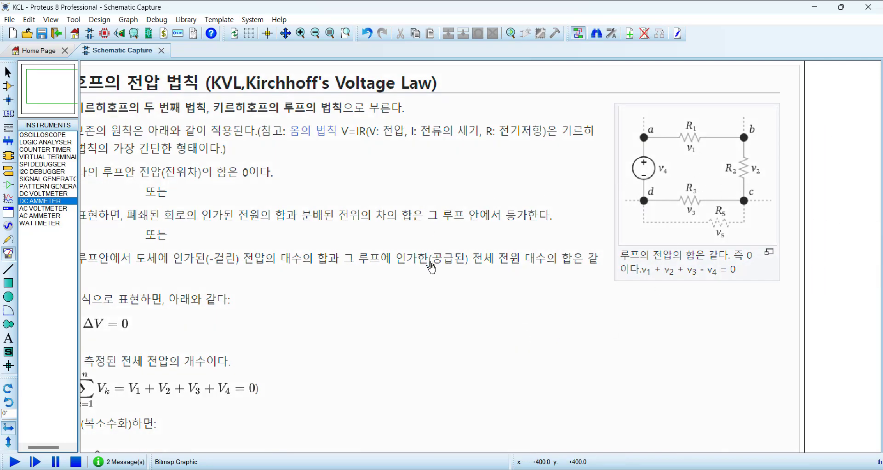
pyautogui.moveTo(456, 291); pyautogui.dragTo(512, 296)
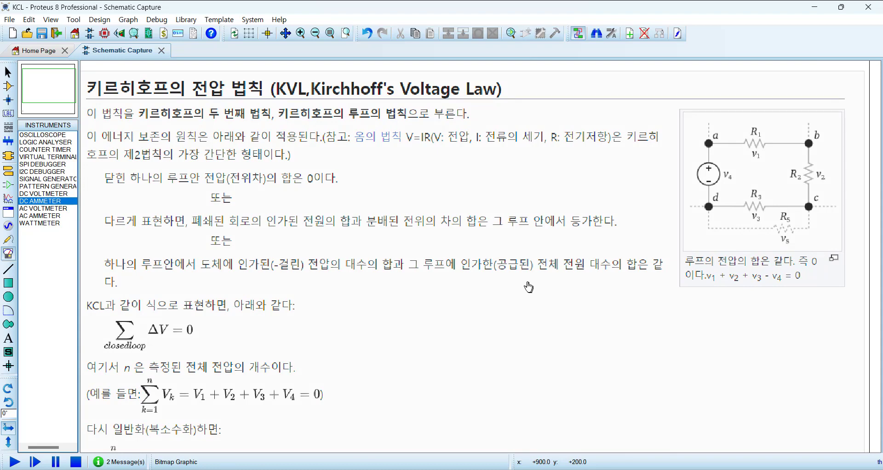
pyautogui.scroll(-1, 520, 282)
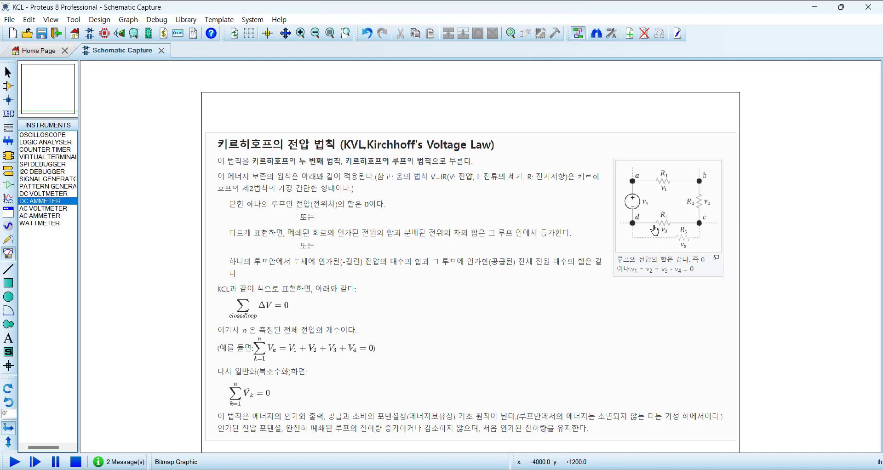
pyautogui.scroll(2, 657, 247)
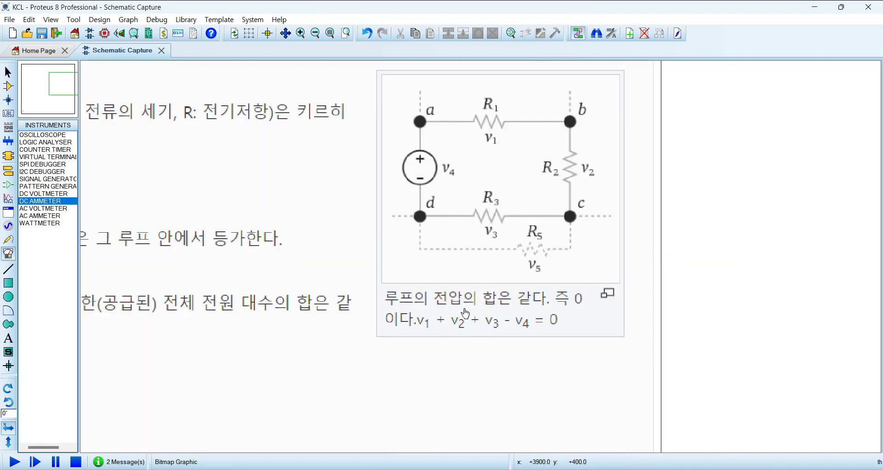
pyautogui.scroll(-3, 465, 313)
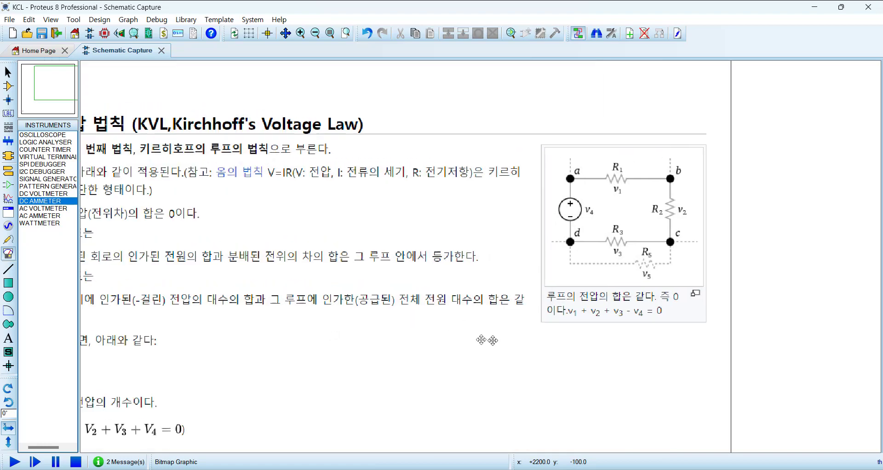
pyautogui.scroll(-3, 617, 277)
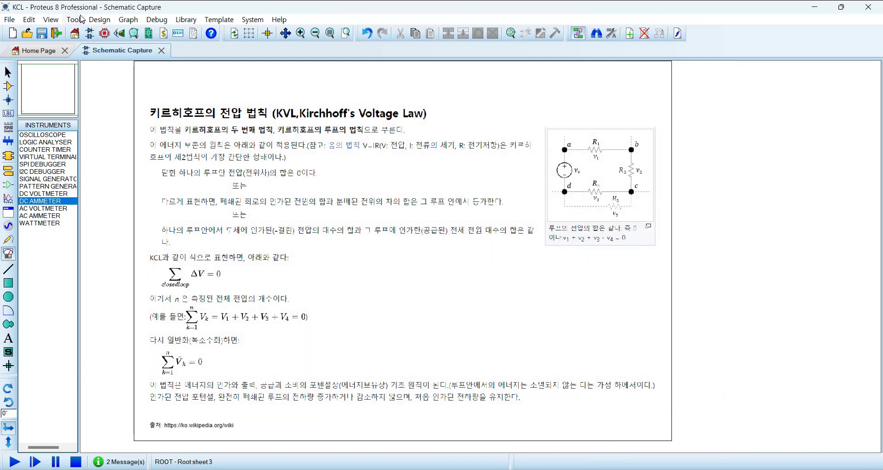
# Return to Root sheet 1 and move the entire ammeter circuit up towards the upper edge of the sheet
pyautogui.click(99, 19)
pyautogui.click(111, 167)
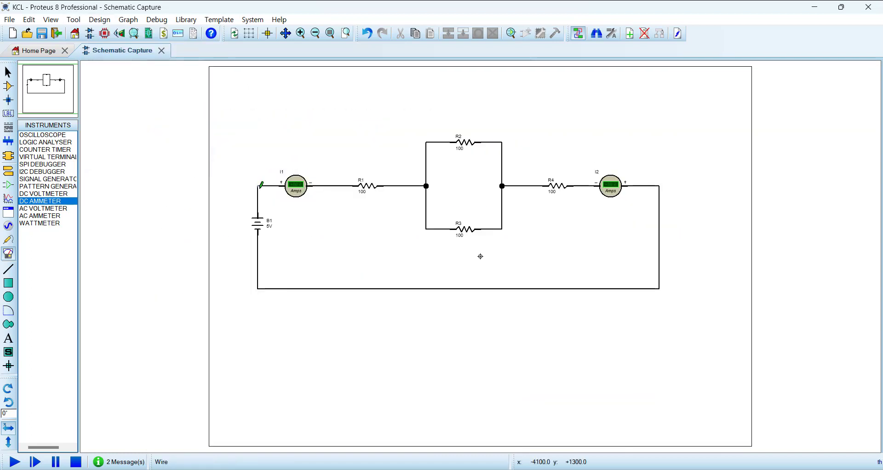
pyautogui.moveTo(230, 99); pyautogui.dragTo(724, 376)
pyautogui.moveTo(658, 344); pyautogui.dragTo(663, 301)
pyautogui.click(636, 389)
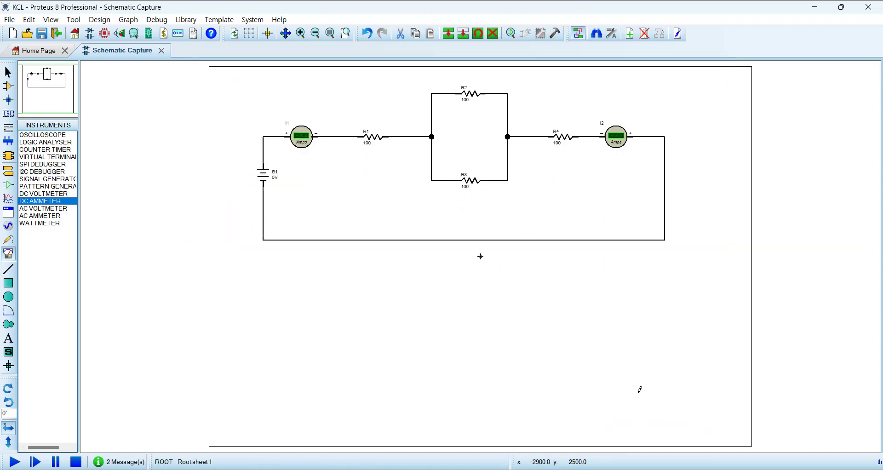
# Copy the whole circuit and place one duplicate directly below the original on the same sheet
pyautogui.moveTo(242, 77); pyautogui.dragTo(723, 312)
pyautogui.click(446, 40)
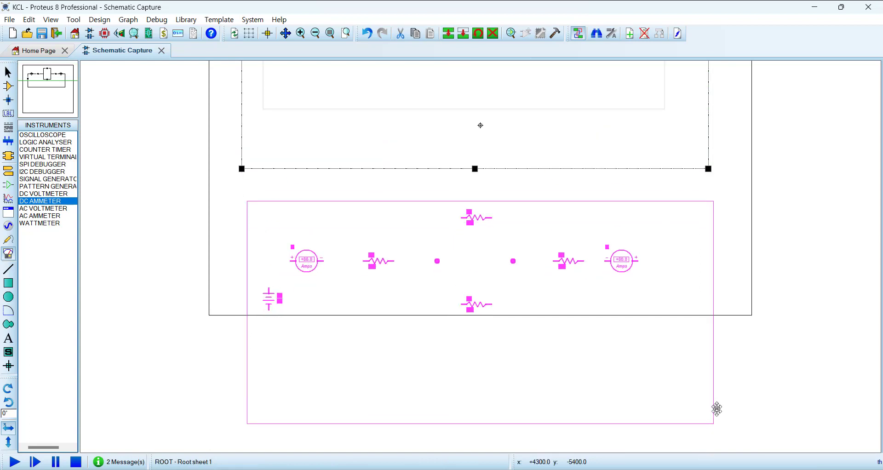
pyautogui.click(709, 338)
pyautogui.rightClick(735, 426)
pyautogui.scroll(1, 553, 217)
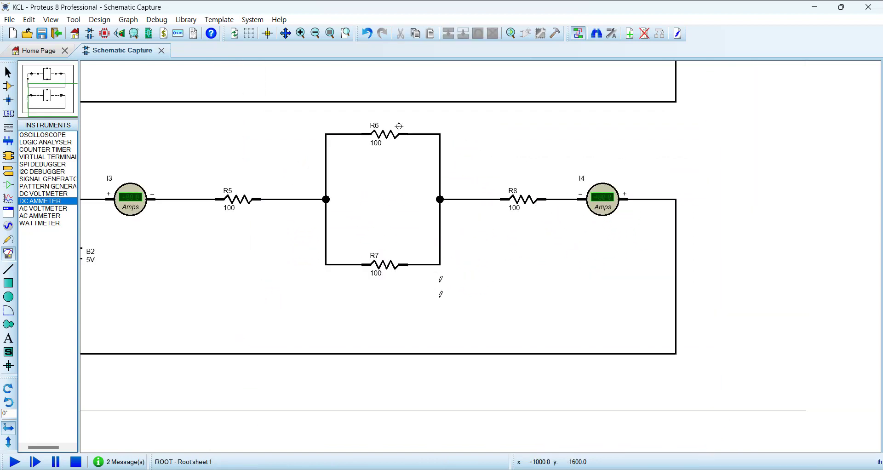
# Delete resistor R5 from the copied circuit and wire ammeter I3 straight to the near node of the R6 and R7 pair
pyautogui.middleClick(439, 287)
pyautogui.click(560, 300)
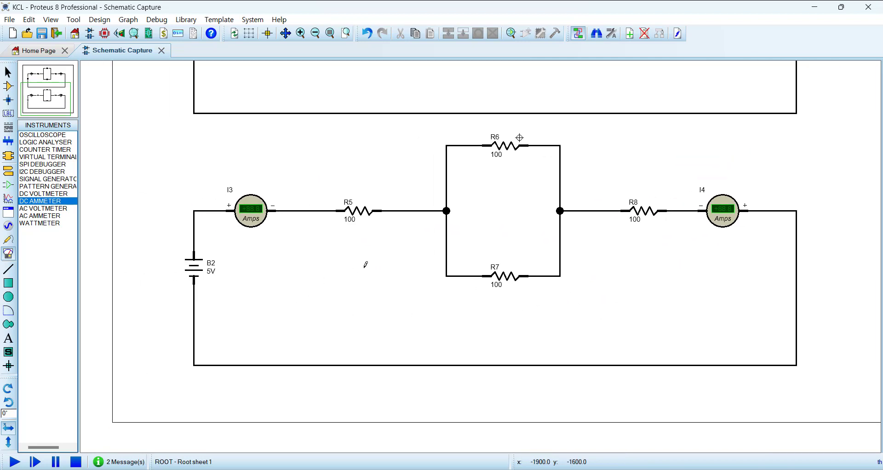
pyautogui.rightClick(371, 213)
pyautogui.click(409, 159)
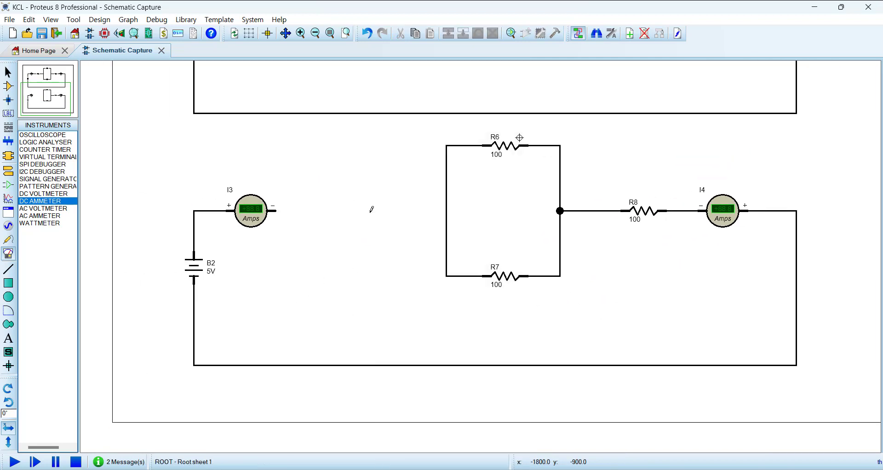
pyautogui.click(275, 210)
pyautogui.click(446, 211)
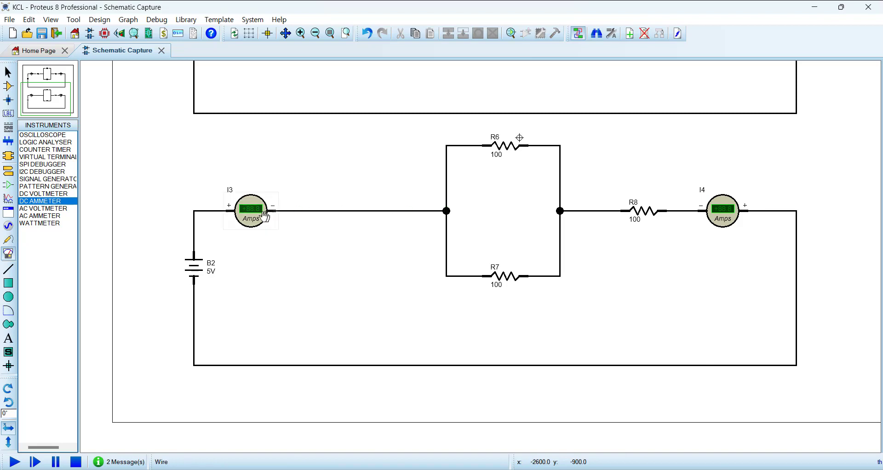
# Delete ammeter I3 and wire the upper terminal of battery B2 directly to the near node of the R6 and R7 pair
pyautogui.rightClick(263, 214)
pyautogui.rightClick(262, 214)
pyautogui.click(447, 210)
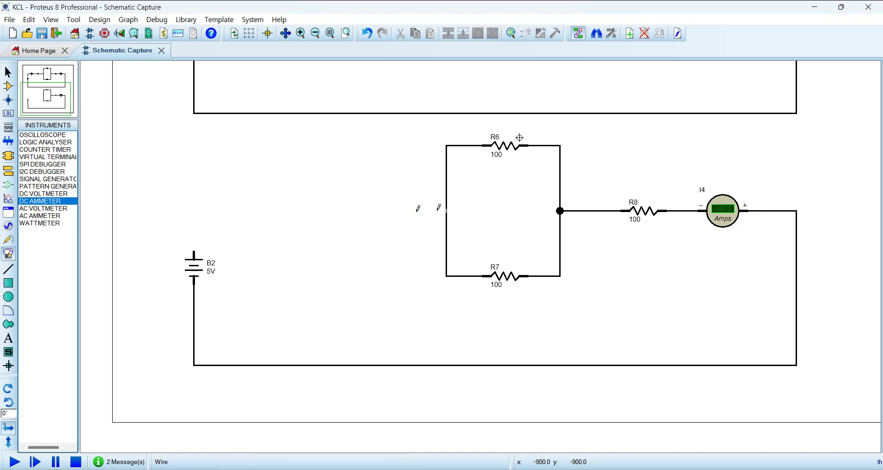
pyautogui.click(198, 250)
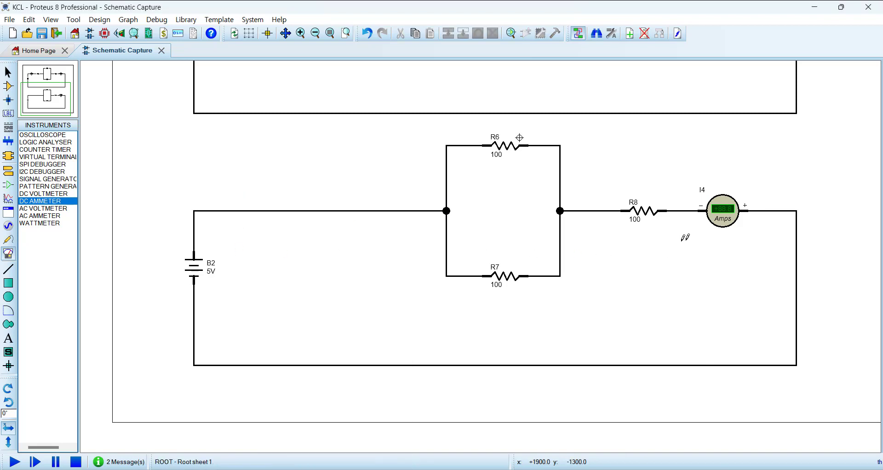
# Delete ammeter I4 and wire the free end of R8 around to the lower terminal of battery B2
pyautogui.rightClick(722, 222)
pyautogui.rightClick(722, 222)
pyautogui.click(667, 211)
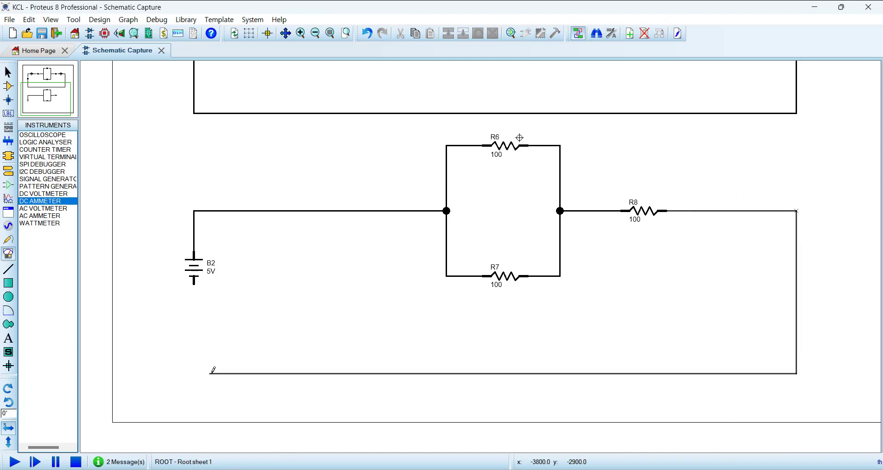
pyautogui.click(194, 284)
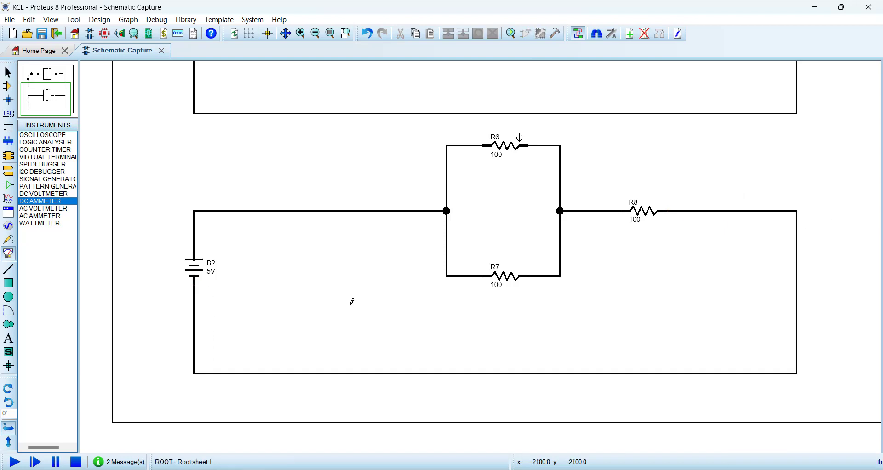
# Move the original circuit's bottom return wire up to free space above the copied circuit
pyautogui.scroll(-1, 473, 202)
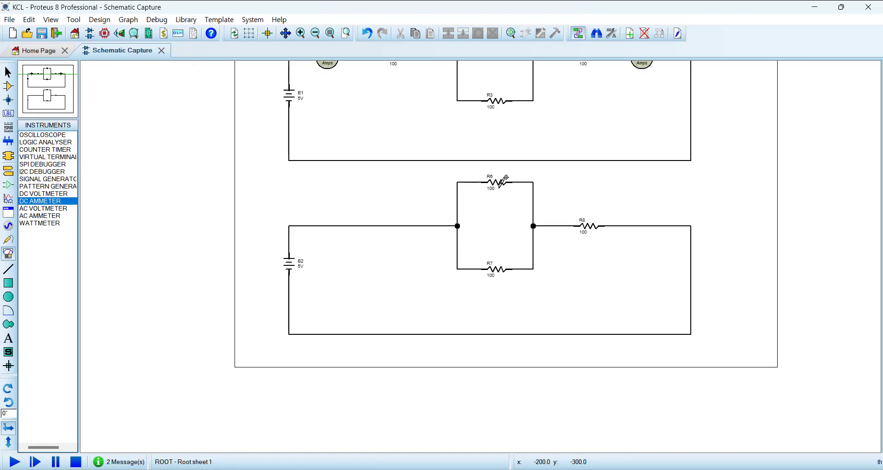
pyautogui.rightClick(509, 160)
pyautogui.click(539, 163)
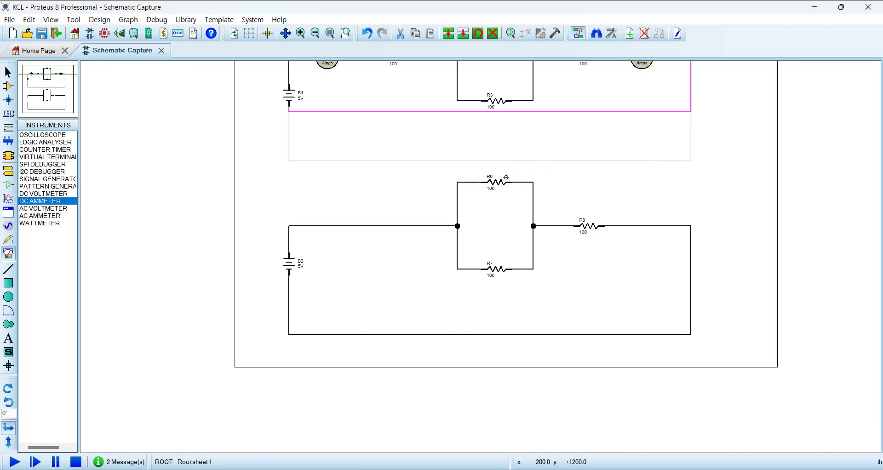
pyautogui.click(487, 134)
# Move R6 down and R7 up with their wires to make the copied circuit's parallel section more compact
pyautogui.scroll(1, 513, 226)
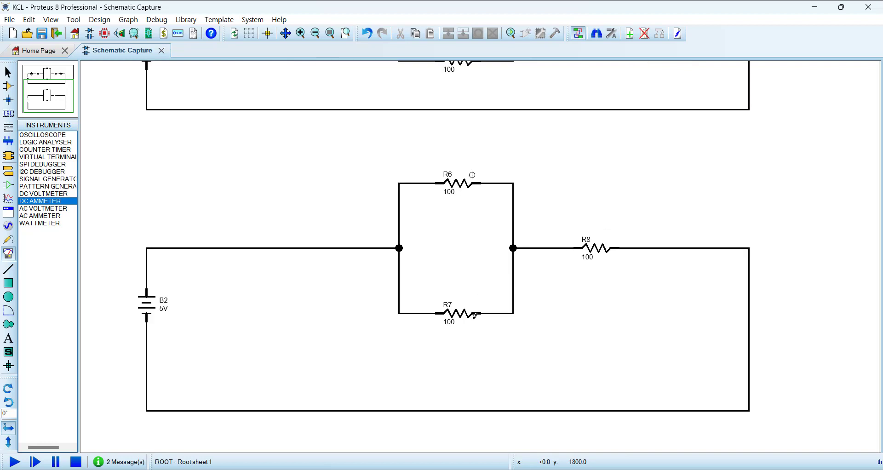
pyautogui.middleClick(535, 342)
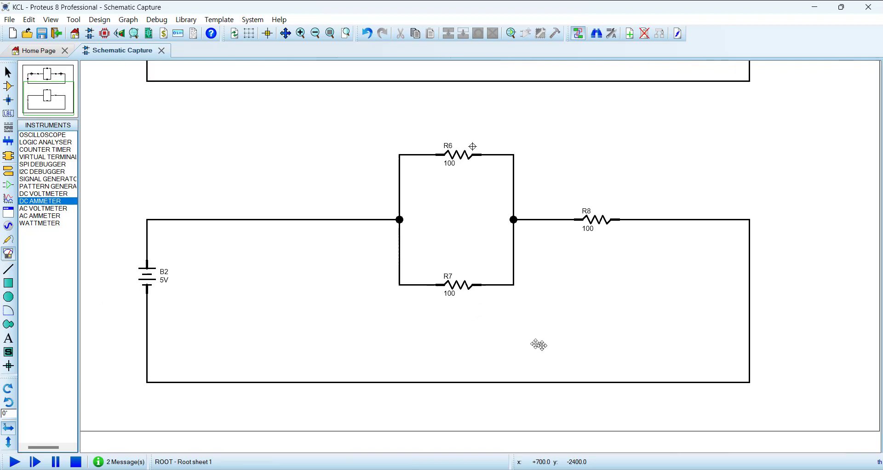
pyautogui.click(526, 341)
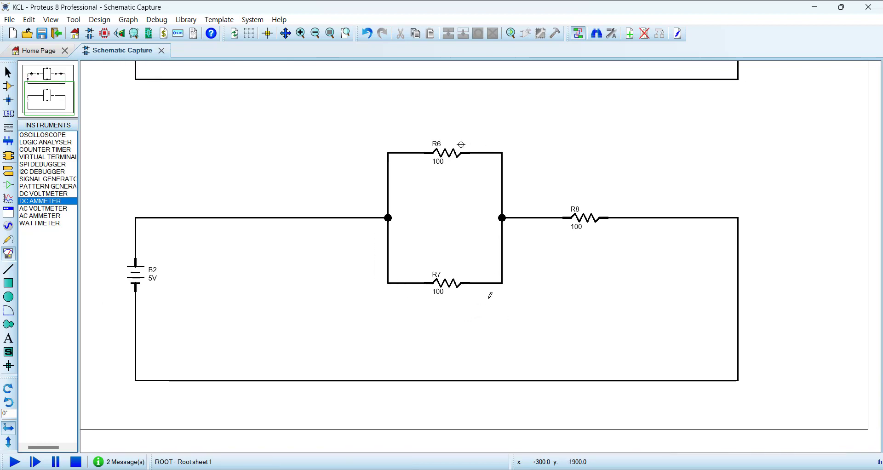
pyautogui.moveTo(347, 112); pyautogui.dragTo(575, 193)
pyautogui.moveTo(517, 168); pyautogui.dragTo(515, 201)
pyautogui.moveTo(354, 241); pyautogui.dragTo(592, 356)
pyautogui.moveTo(541, 334); pyautogui.dragTo(541, 307)
pyautogui.click(645, 324)
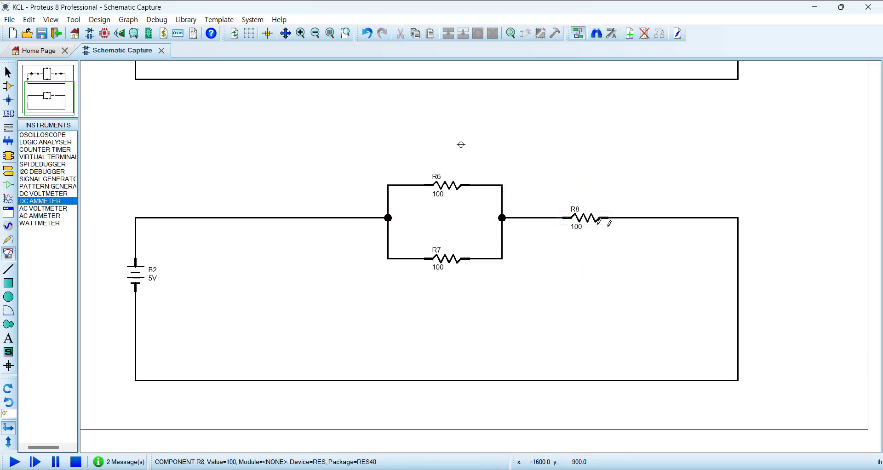
# Place a DC voltmeter beside battery B2 and wire its terminals across the battery, positive to the upper wire and negative to the lower wire
pyautogui.click(137, 276)
pyautogui.moveTo(139, 275)
pyautogui.mouseDown()
pyautogui.moveTo(132, 290)
pyautogui.moveTo(141, 283)
pyautogui.mouseUp()
pyautogui.click(369, 334)
pyautogui.middleClick(369, 335)
pyautogui.click(420, 315)
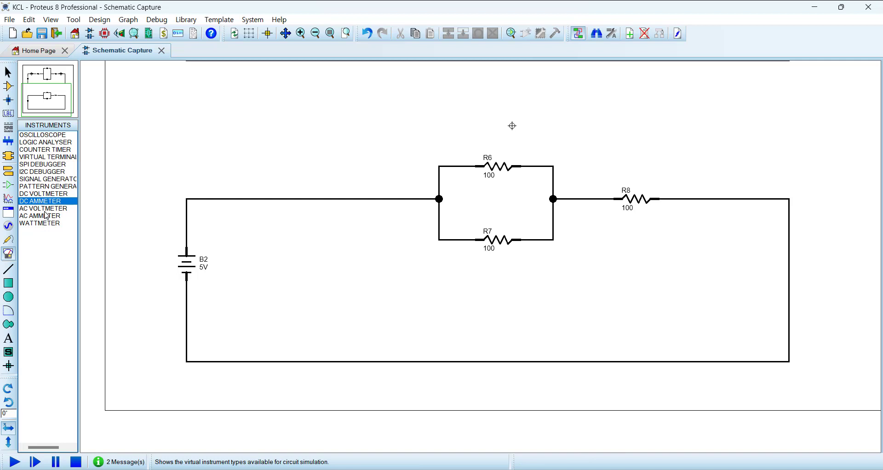
pyautogui.click(43, 194)
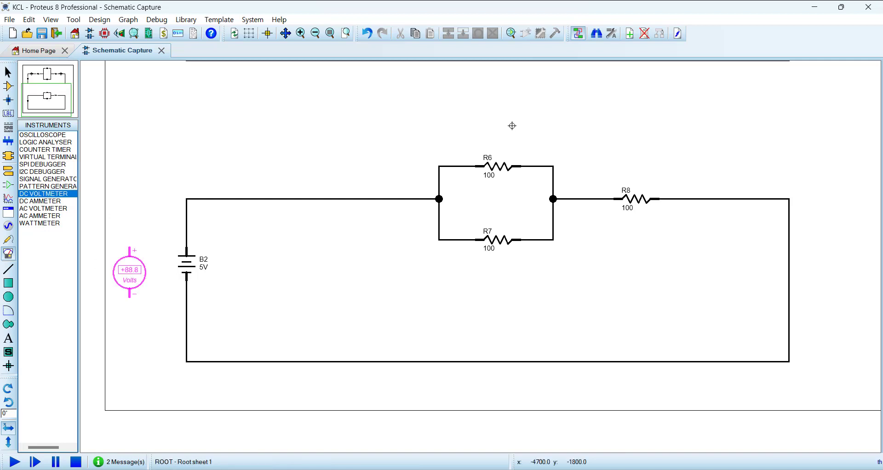
pyautogui.click(129, 272)
pyautogui.click(129, 249)
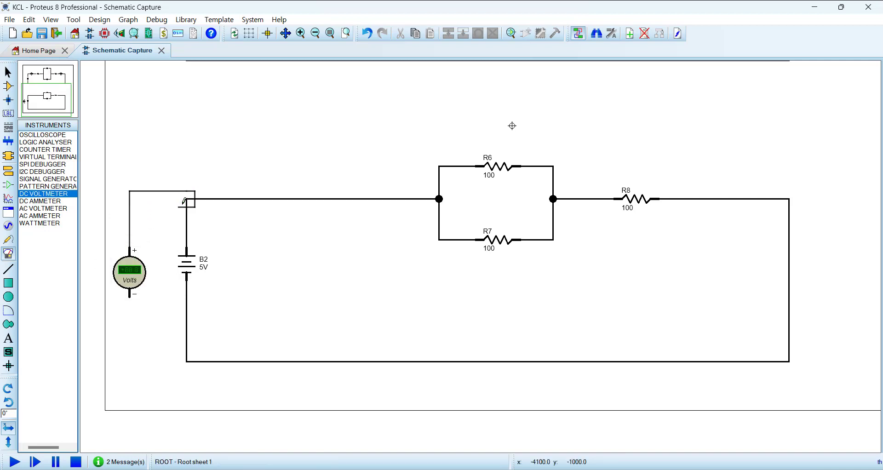
pyautogui.click(185, 199)
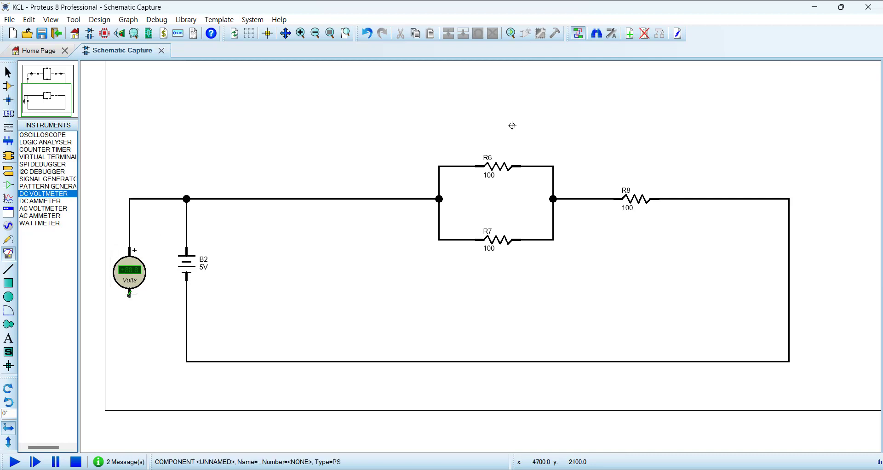
pyautogui.click(129, 297)
pyautogui.click(186, 361)
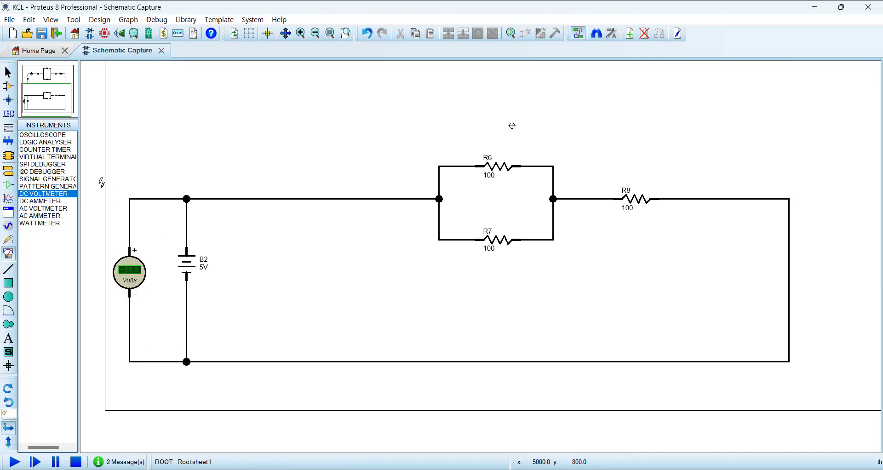
# Move battery B2 and its voltmeter with their wires closer to the resistors, and set the voltmeter's part reference to V
pyautogui.moveTo(97, 174); pyautogui.dragTo(262, 420)
pyautogui.moveTo(252, 310); pyautogui.dragTo(334, 314)
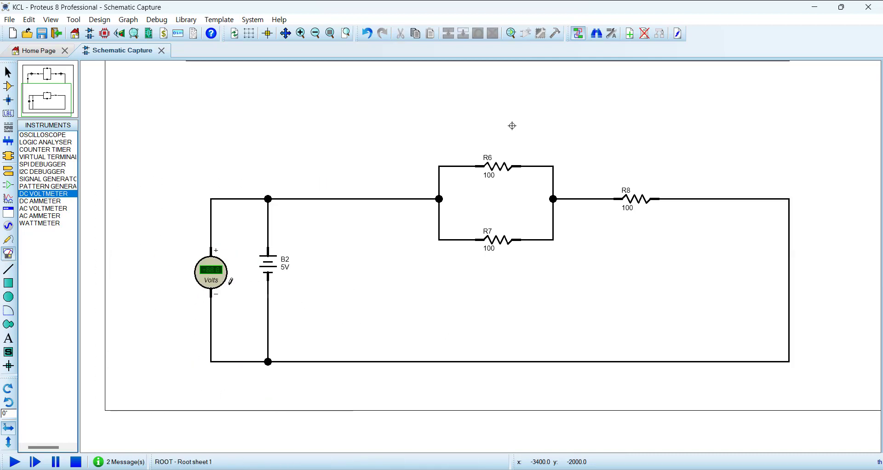
pyautogui.doubleClick(206, 279)
pyautogui.write('V')
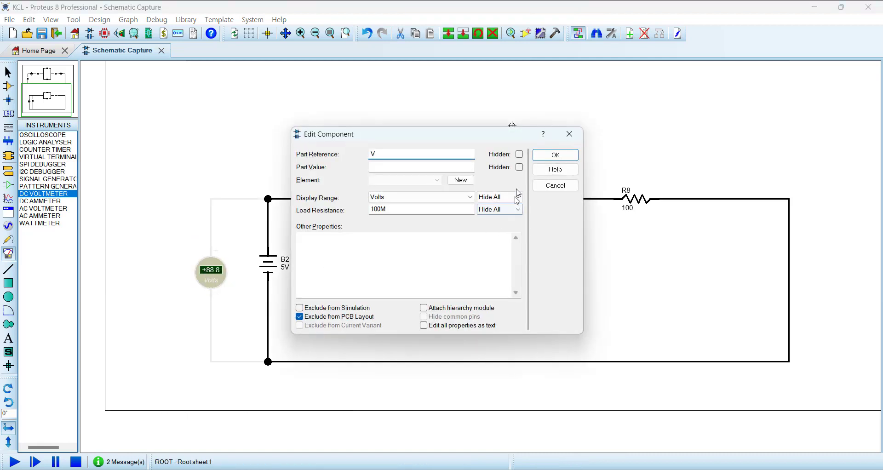
pyautogui.click(568, 157)
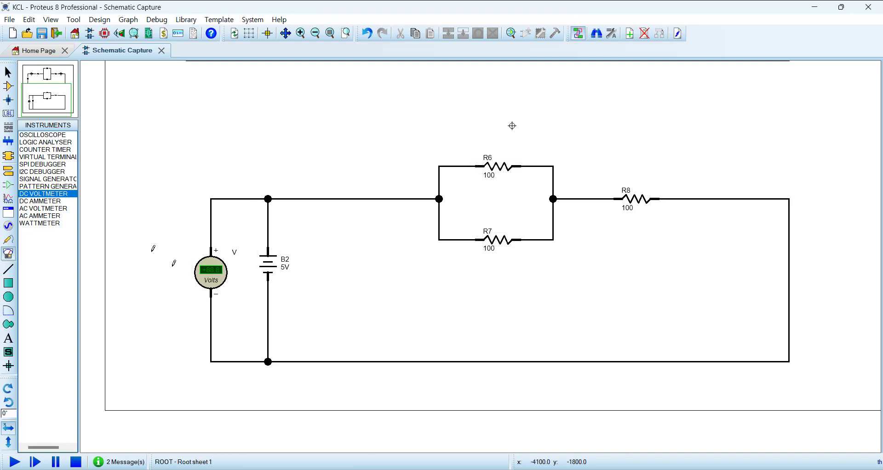
# Place a horizontal DC voltmeter above R6 and wire it across the resistor, with its positive terminal on the battery side
pyautogui.click(44, 196)
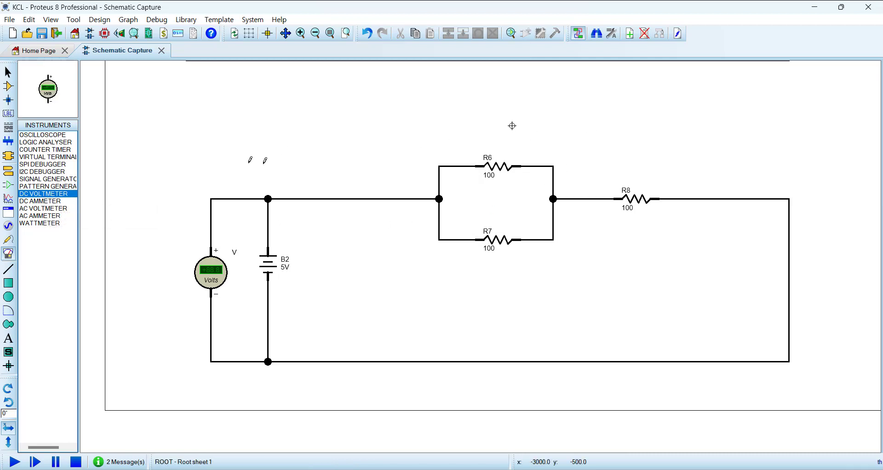
pyautogui.click(7, 86)
pyautogui.click(51, 157)
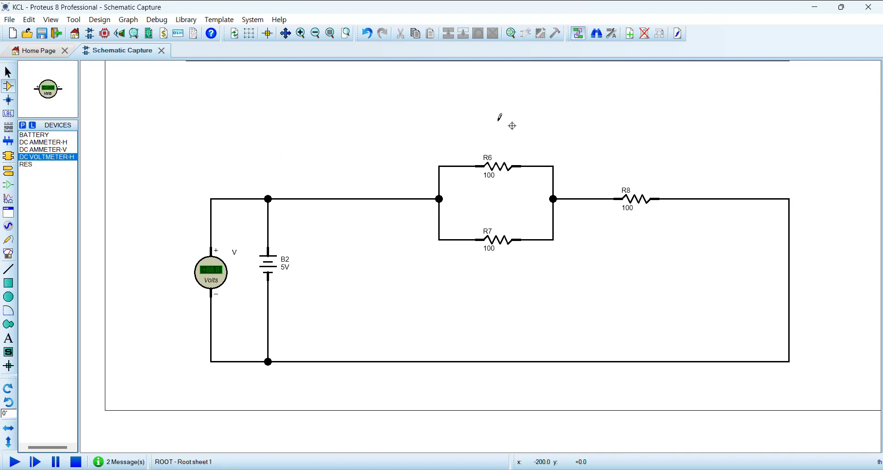
pyautogui.click(498, 120)
pyautogui.click(500, 124)
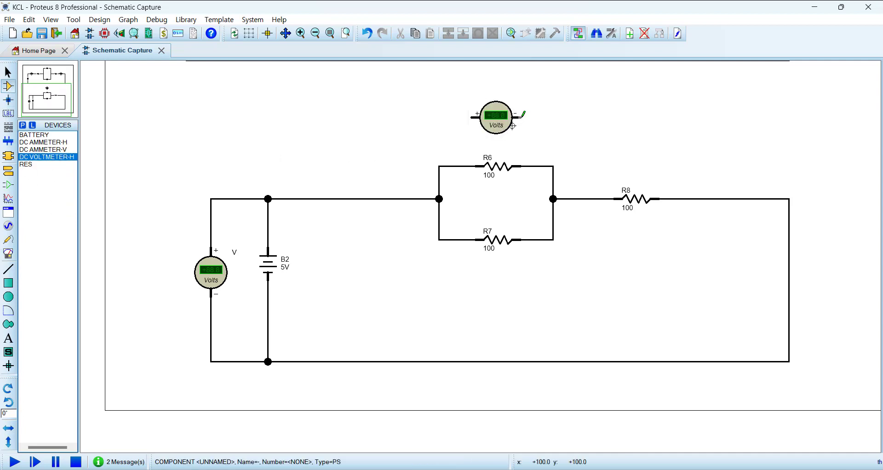
pyautogui.click(521, 117)
pyautogui.click(553, 166)
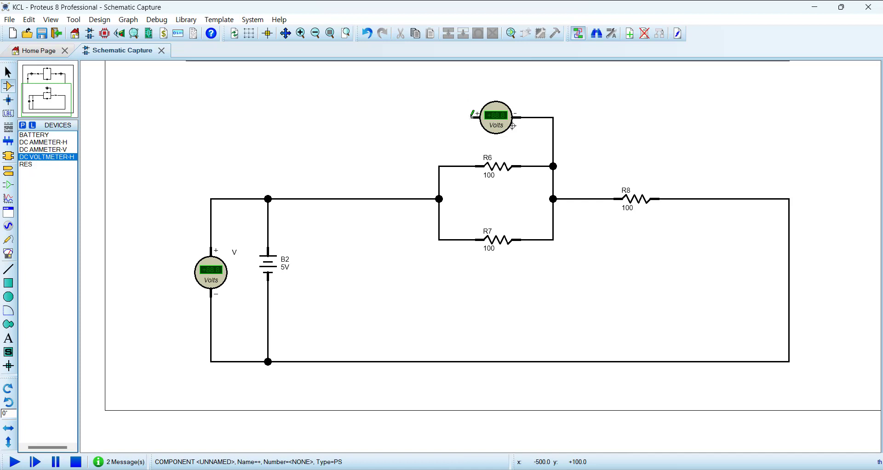
pyautogui.click(472, 116)
pyautogui.click(439, 166)
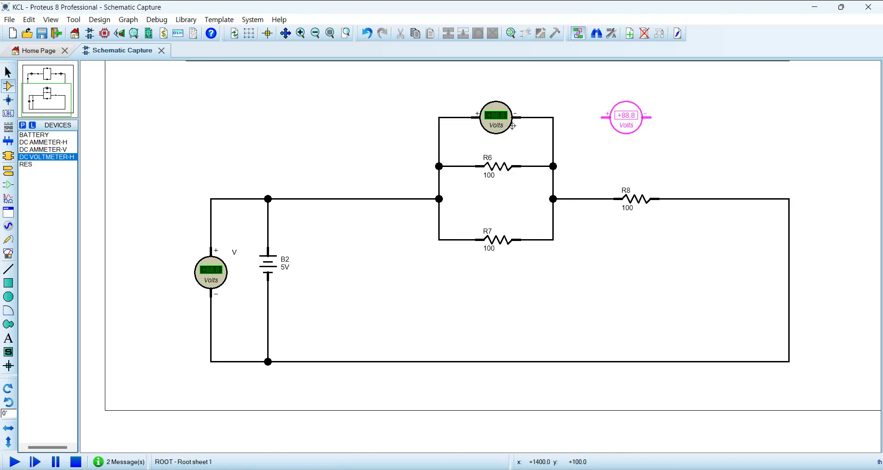
# Place another horizontal DC voltmeter above R8 and wire it across the resistor, with its negative terminal on the return-wire side
pyautogui.click(626, 117)
pyautogui.click(653, 116)
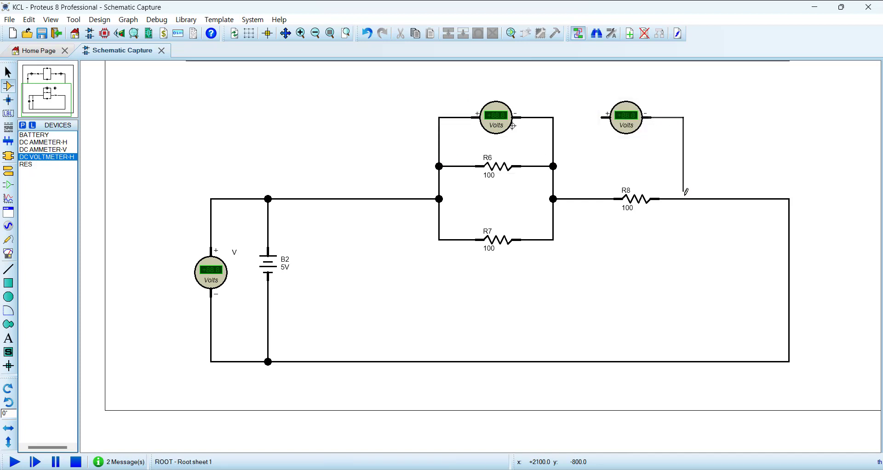
pyautogui.click(683, 199)
pyautogui.click(598, 117)
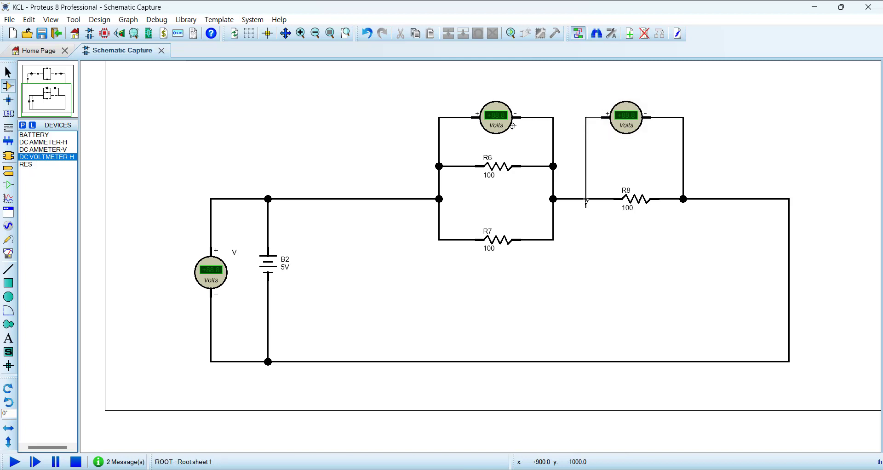
pyautogui.click(586, 199)
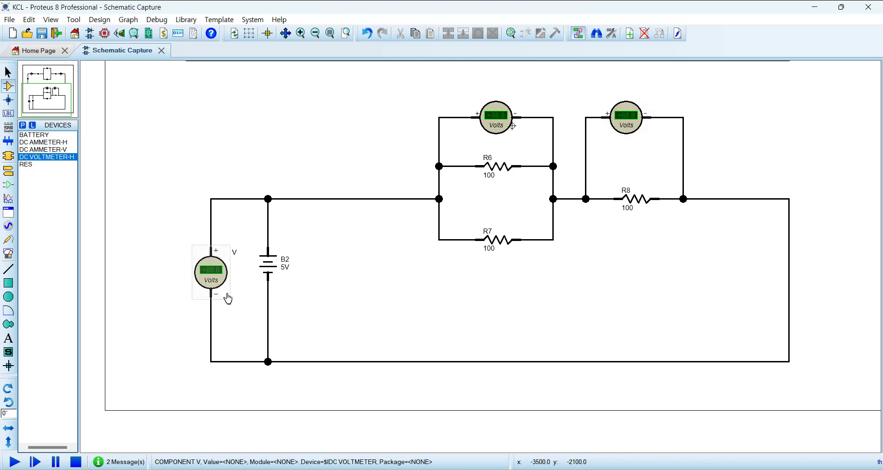
# Set the part reference of the voltmeter across R6 to V1 and that of the voltmeter across R8 to V2
pyautogui.doubleClick(500, 124)
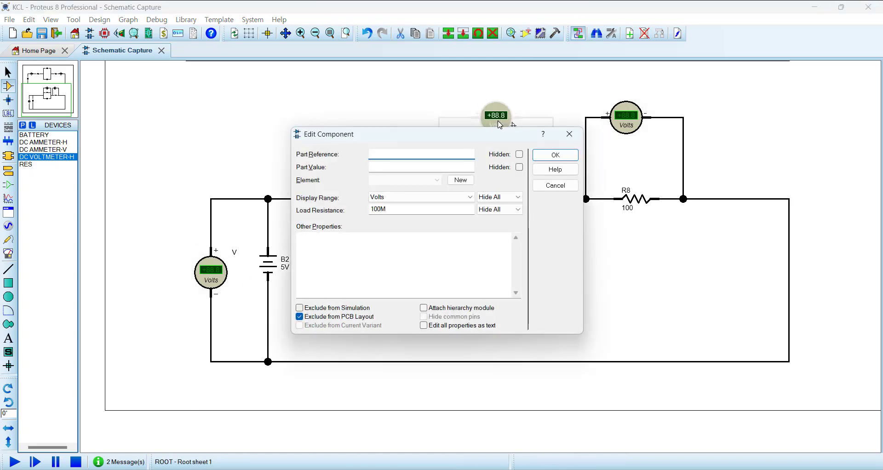
pyautogui.click(558, 155)
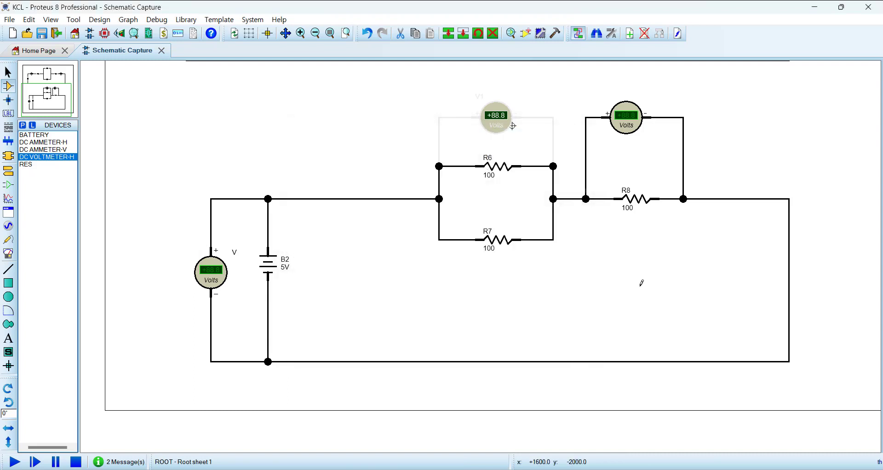
pyautogui.doubleClick(623, 124)
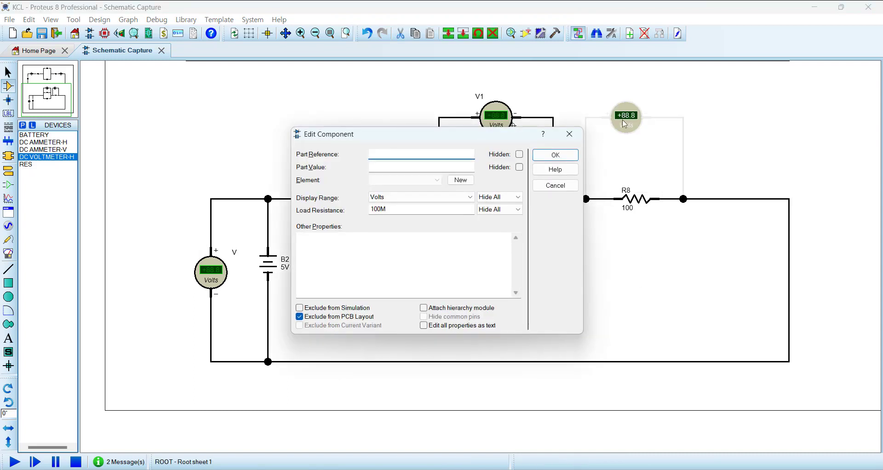
pyautogui.write('V2')
pyautogui.click(555, 156)
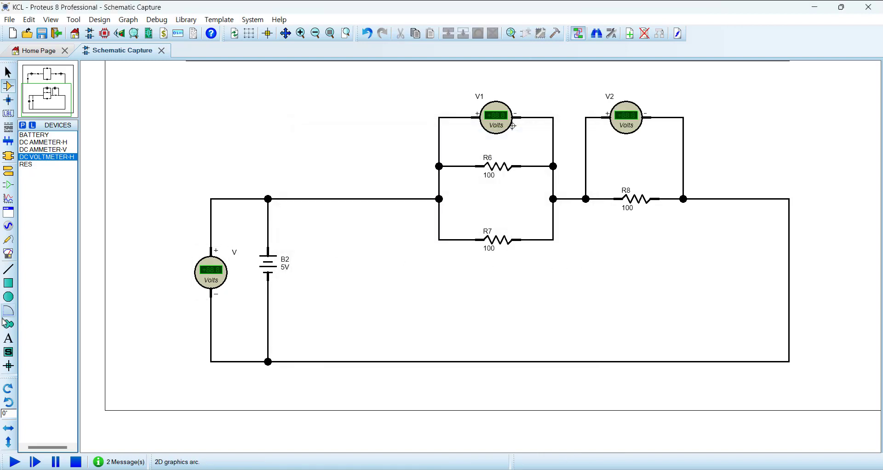
# Add the 2D graphics text "V=V1+V2" in the free space above the battery section
pyautogui.click(8, 339)
pyautogui.click(224, 112)
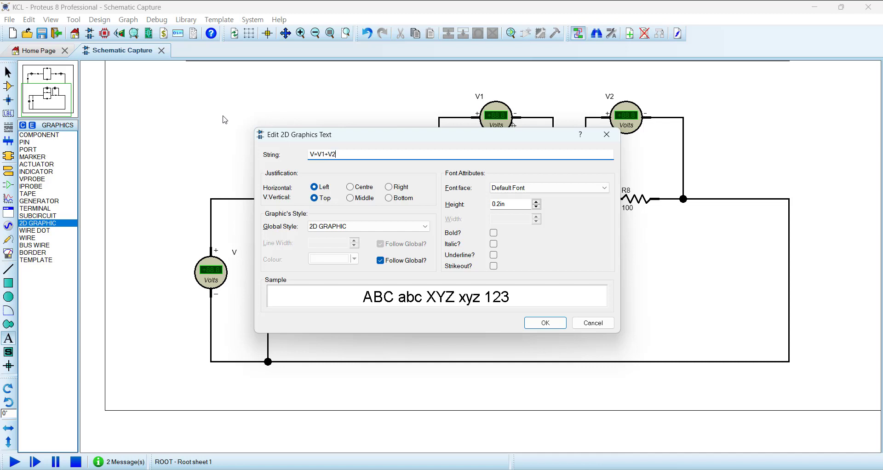
pyautogui.click(533, 322)
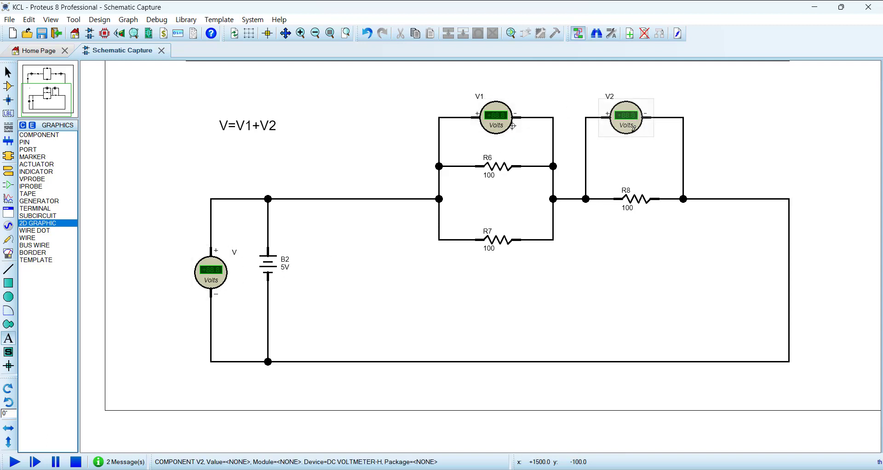
# Run the simulation and add the V1 and V2 readings, 1.67 + 3.33, in the calculator
pyautogui.scroll(2, 594, 156)
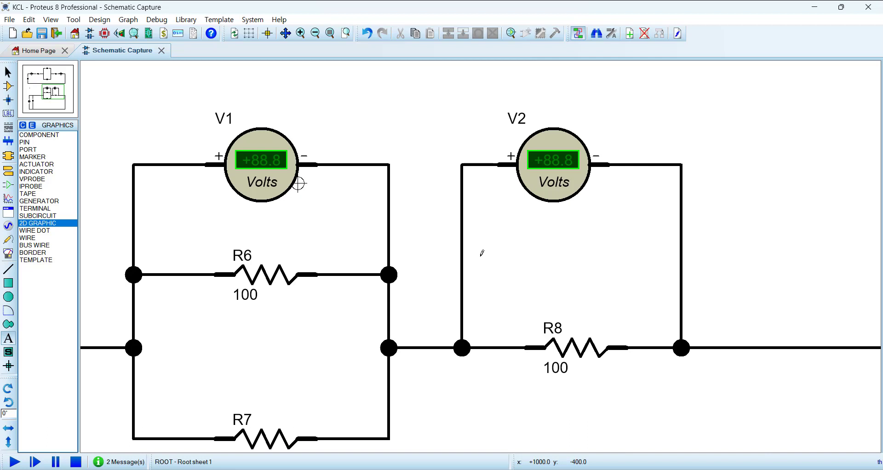
pyautogui.click(14, 462)
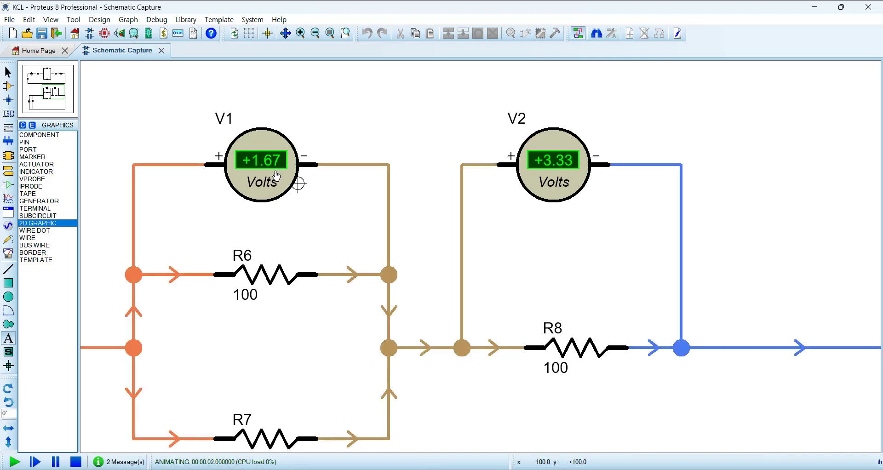
pyautogui.click(207, 469)
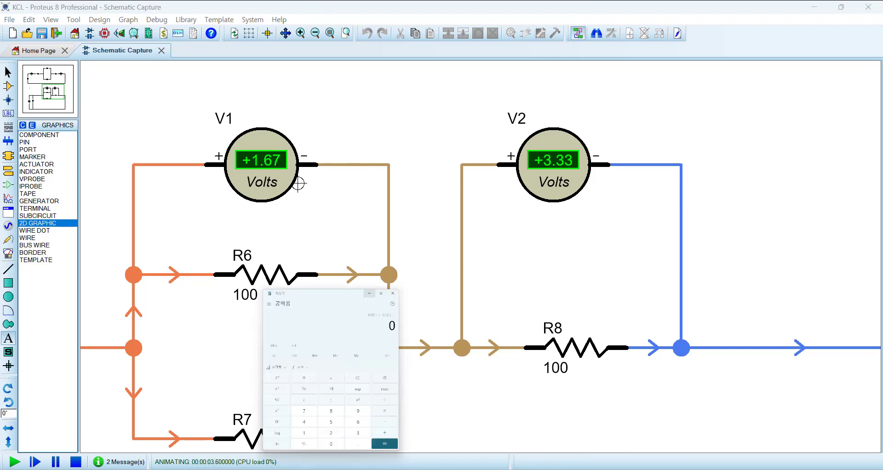
pyautogui.click(443, 400)
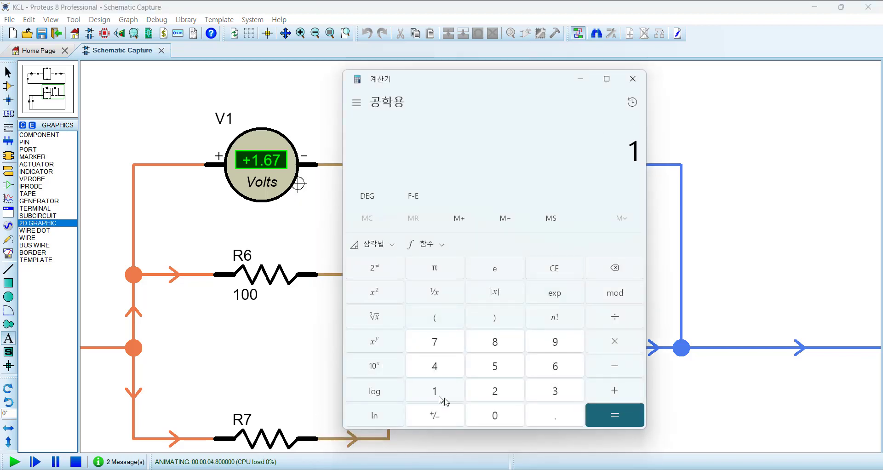
pyautogui.click(557, 422)
pyautogui.click(556, 372)
pyautogui.click(440, 344)
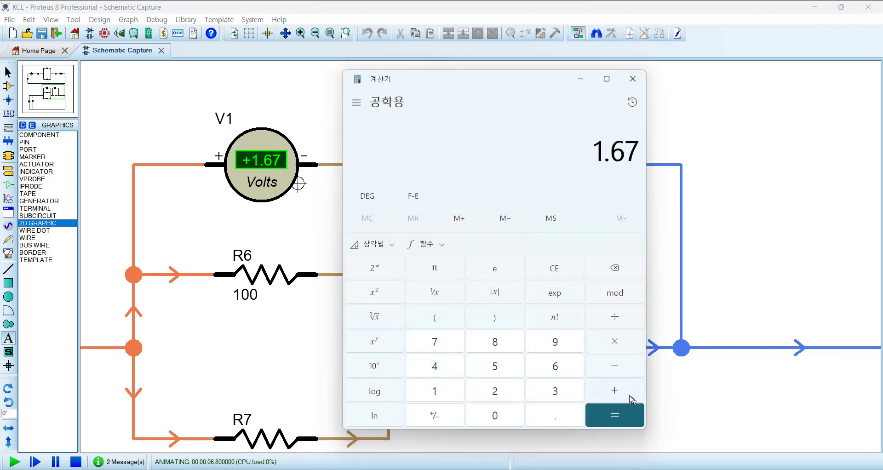
pyautogui.click(558, 394)
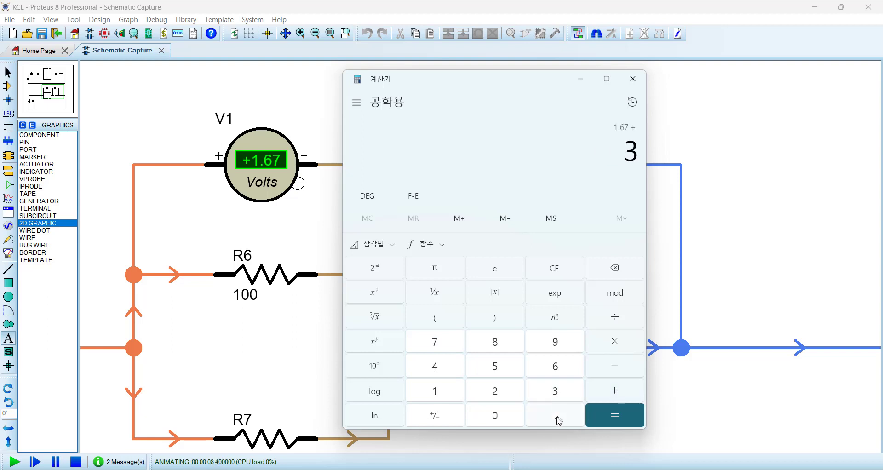
pyautogui.click(557, 417)
pyautogui.click(558, 391)
pyautogui.click(557, 392)
pyautogui.click(619, 425)
pyautogui.click(582, 79)
# Compare the reading of voltmeter V with the calculated sum across the whole copied circuit, and stop the simulation
pyautogui.scroll(-3, 460, 233)
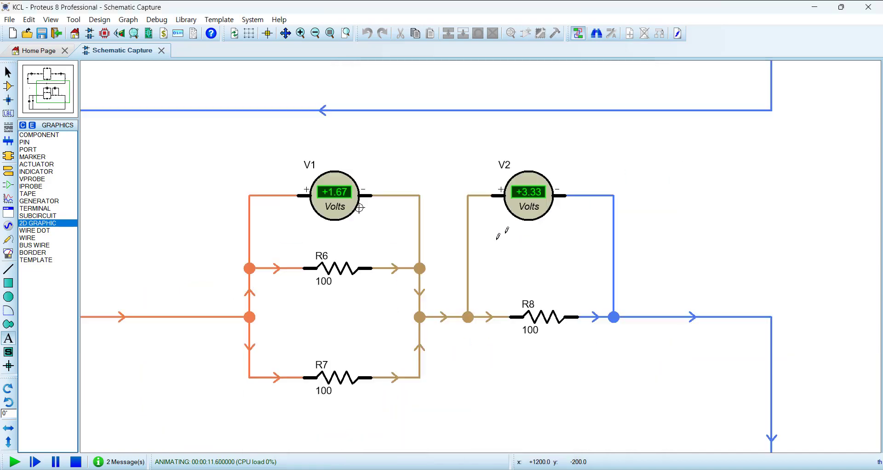
pyautogui.scroll(1, 297, 253)
pyautogui.moveTo(475, 284); pyautogui.dragTo(380, 274)
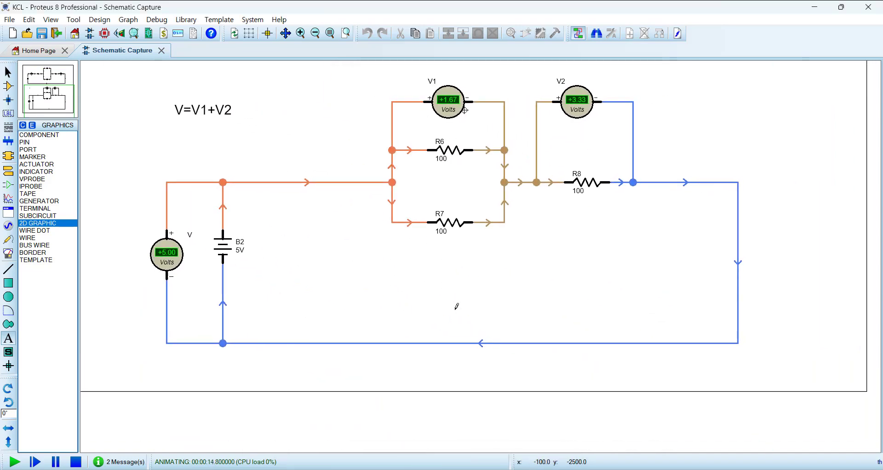
pyautogui.click(76, 462)
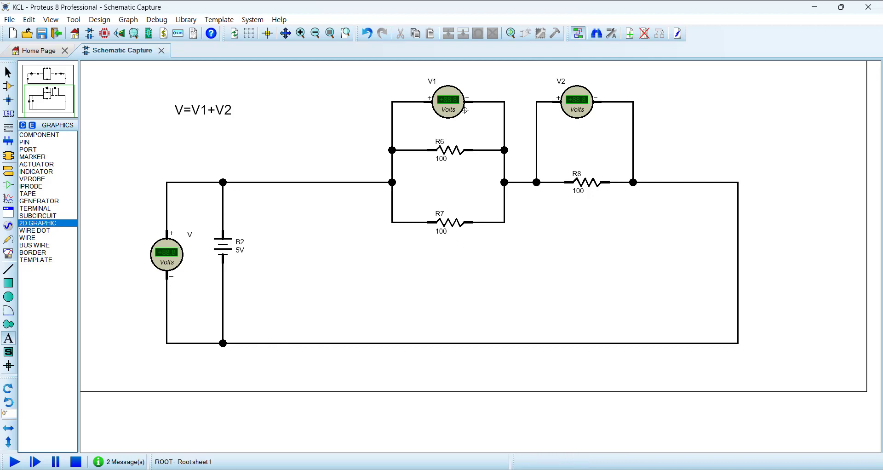
# Calculate the copied circuit's total current as 5 ÷ 150 in the calculator, placed clear of the resistors
pyautogui.click(208, 469)
pyautogui.moveTo(440, 87); pyautogui.dragTo(144, 93)
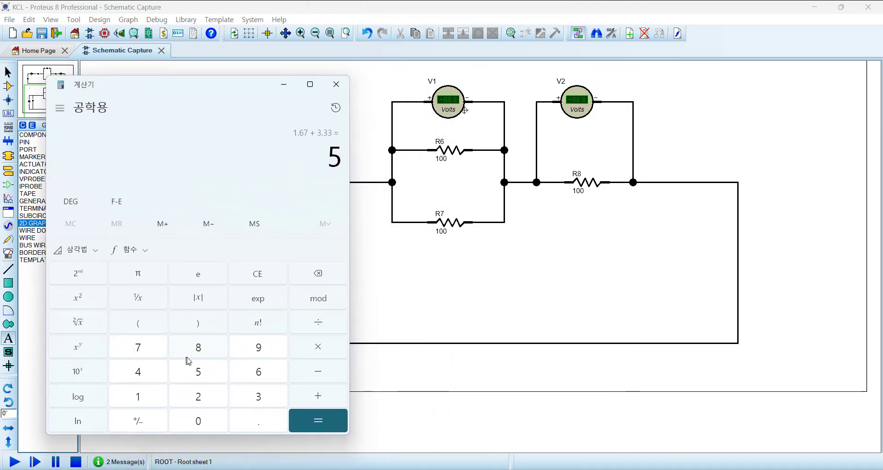
pyautogui.click(201, 376)
pyautogui.click(134, 406)
pyautogui.click(199, 376)
pyautogui.click(198, 420)
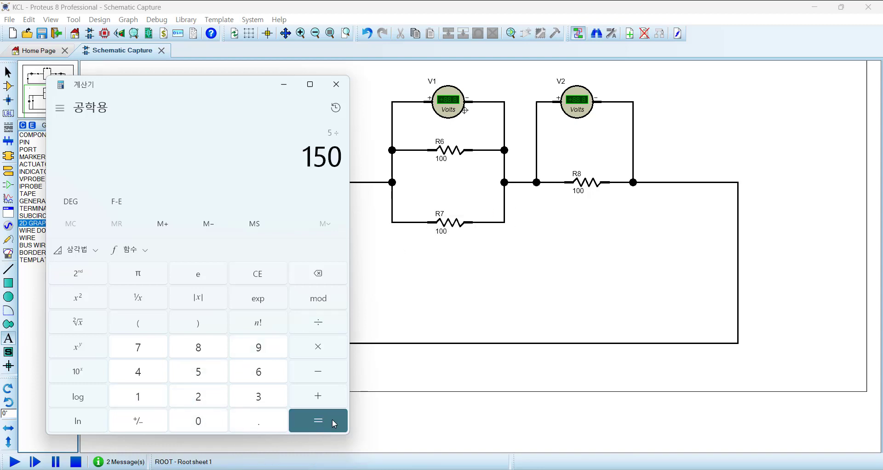
pyautogui.click(331, 418)
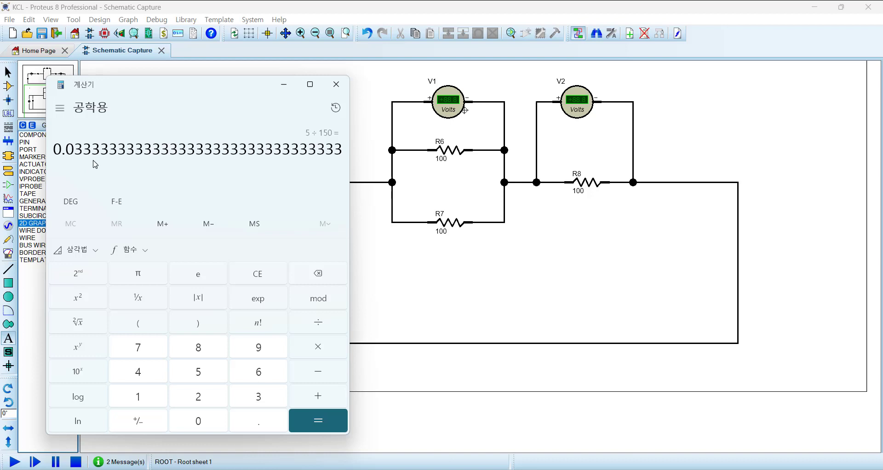
# Multiply the calculated total current by 150 in the calculator to check the supply voltage, and close the calculator
pyautogui.click(318, 353)
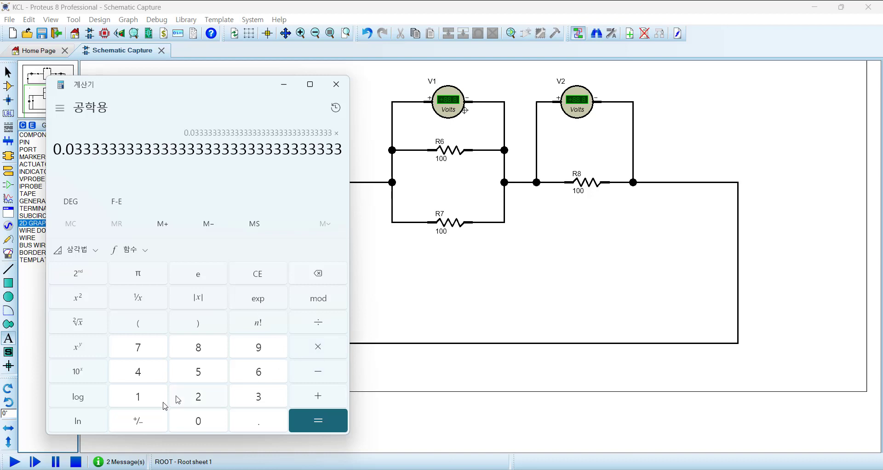
pyautogui.click(154, 404)
pyautogui.click(204, 379)
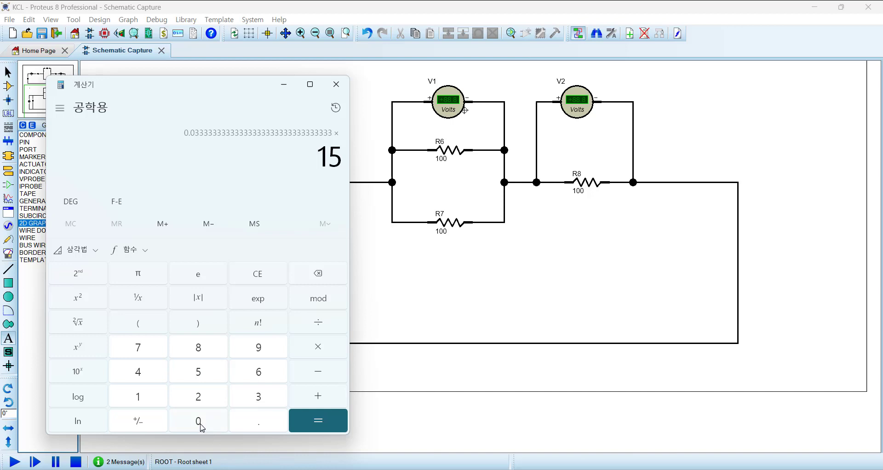
pyautogui.click(201, 425)
pyautogui.click(307, 420)
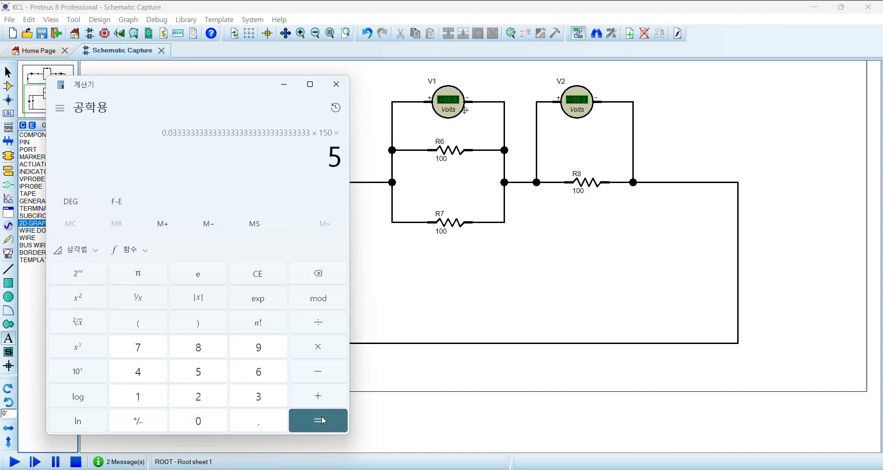
pyautogui.moveTo(240, 86); pyautogui.dragTo(243, 88)
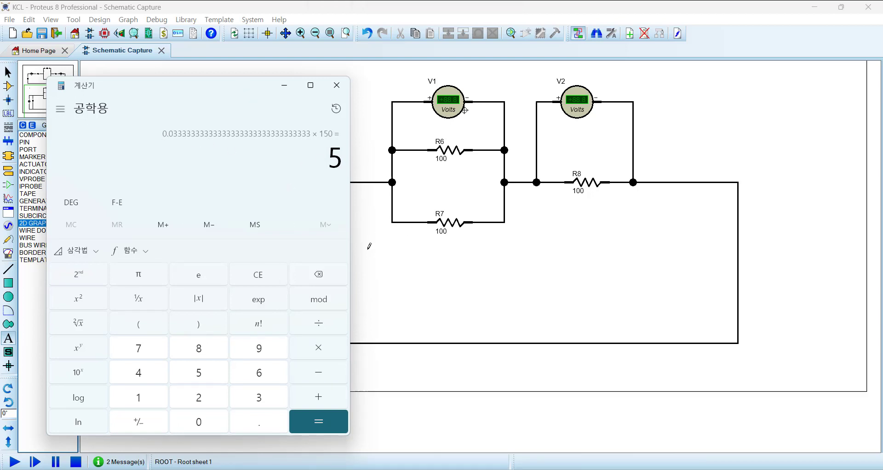
pyautogui.scroll(1, 380, 248)
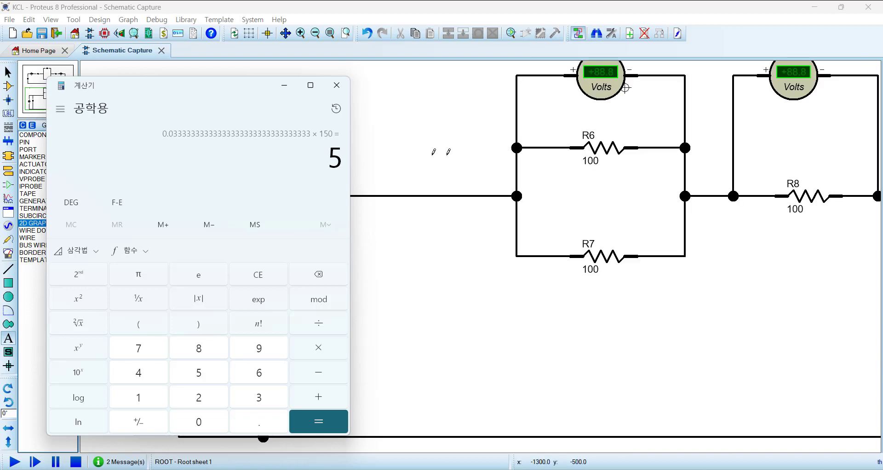
pyautogui.click(337, 85)
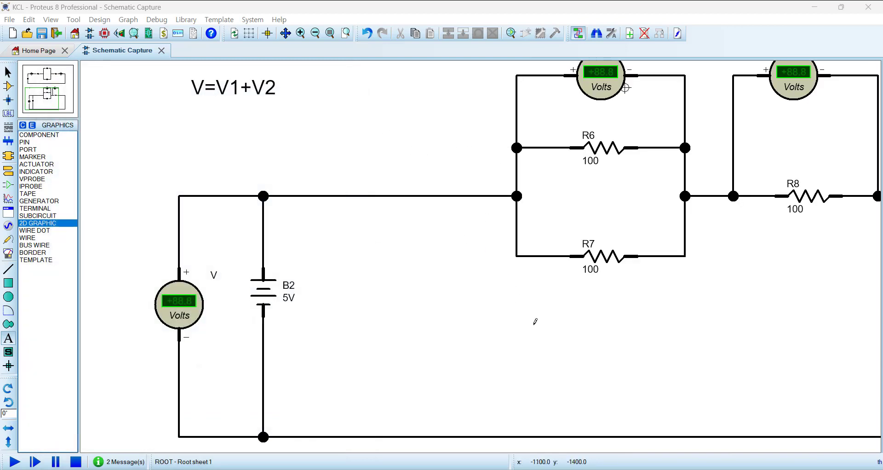
# Leave text placement without adding another text, return to component mode and show the whole sheet
pyautogui.click(503, 311)
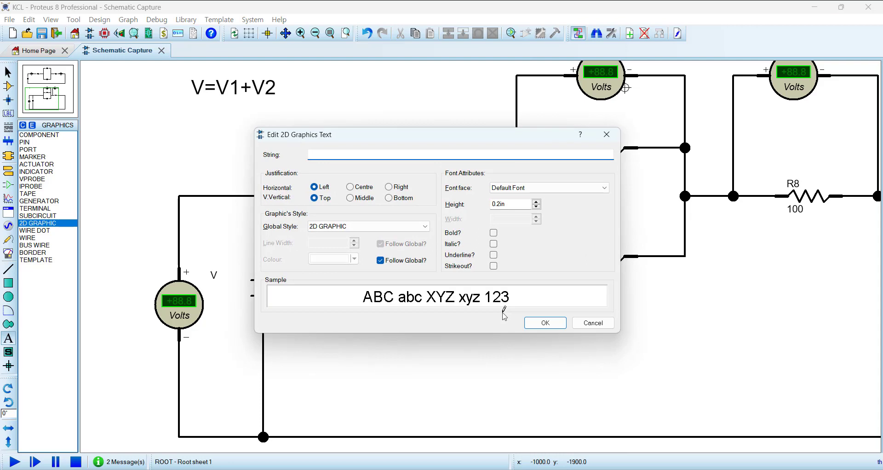
pyautogui.click(592, 322)
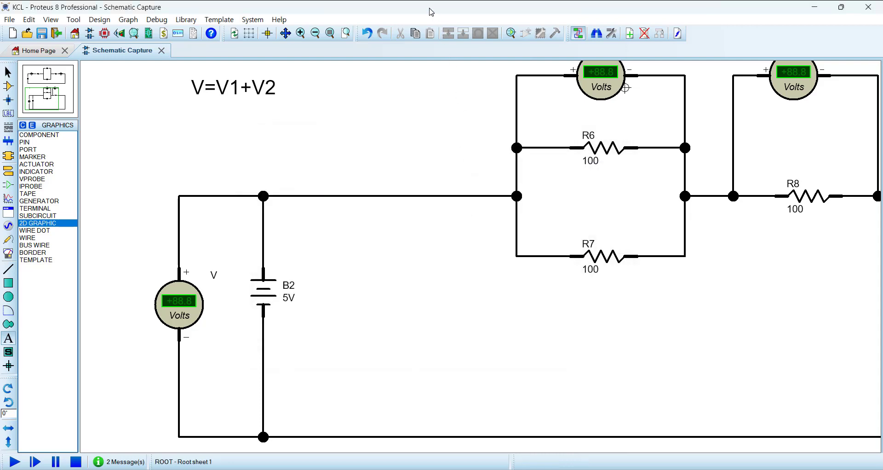
pyautogui.click(8, 86)
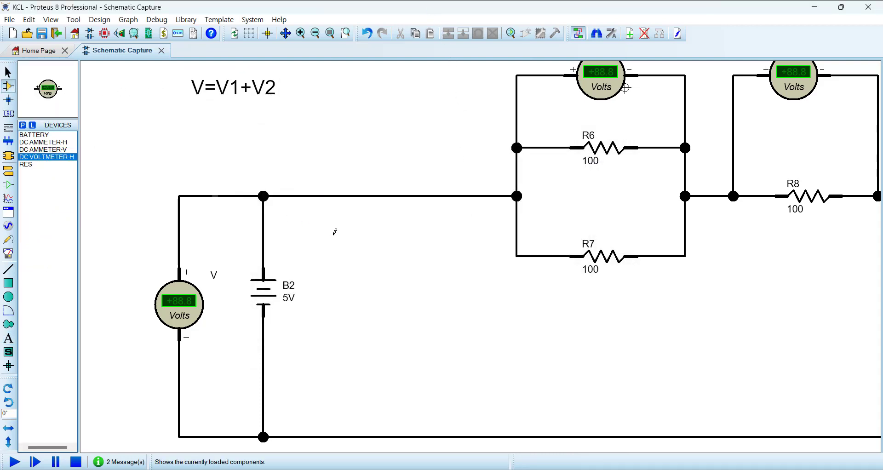
pyautogui.press('F8')
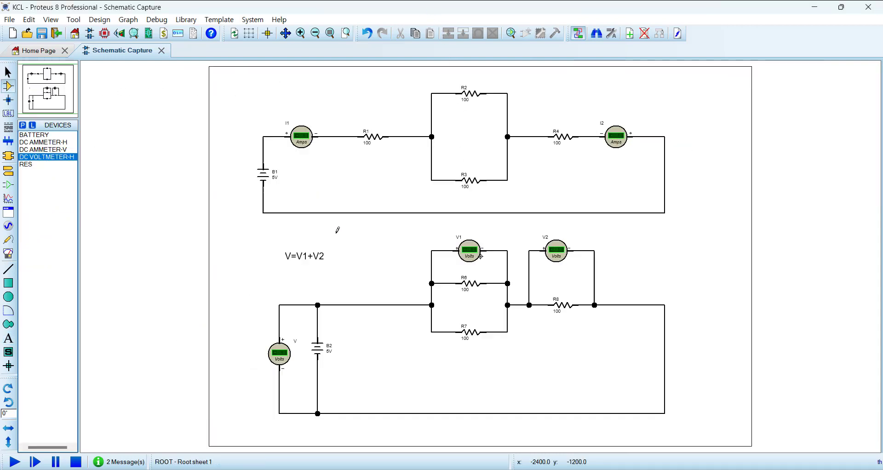
# Open Root sheet 3 and read the Kirchhoff's Voltage Law notes, including the loop diagram and the formulas
pyautogui.click(74, 20)
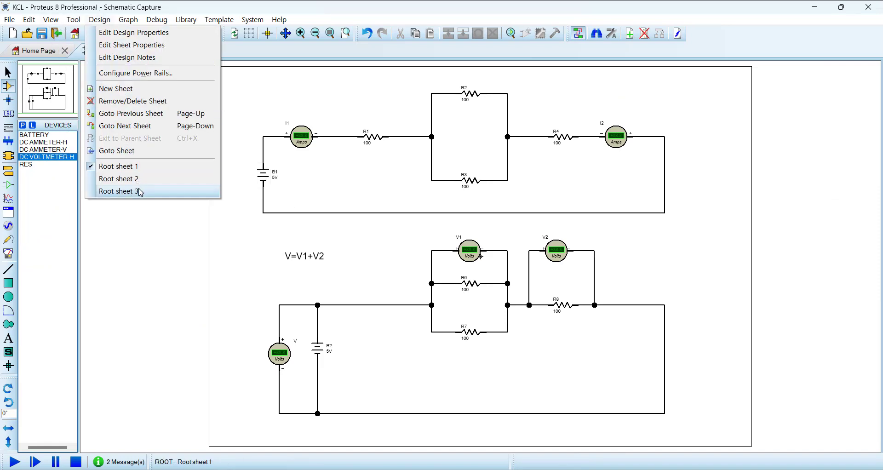
pyautogui.click(138, 191)
pyautogui.scroll(2, 424, 261)
pyautogui.scroll(-1, 505, 280)
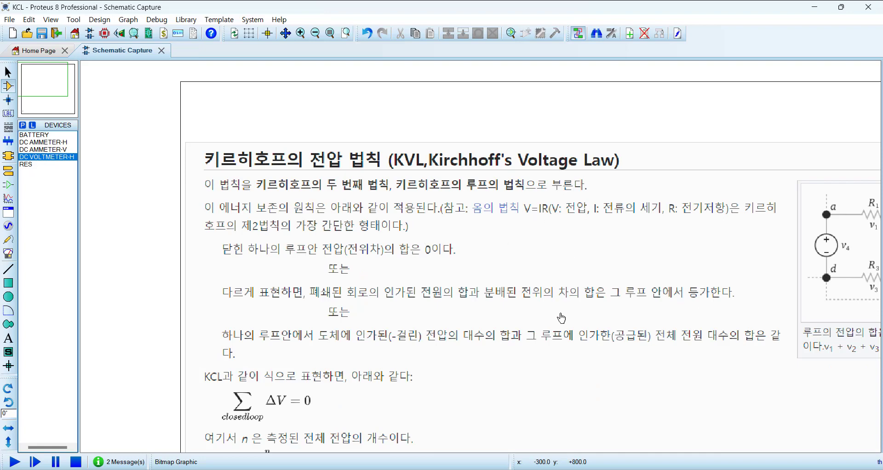
pyautogui.middleClick(606, 359)
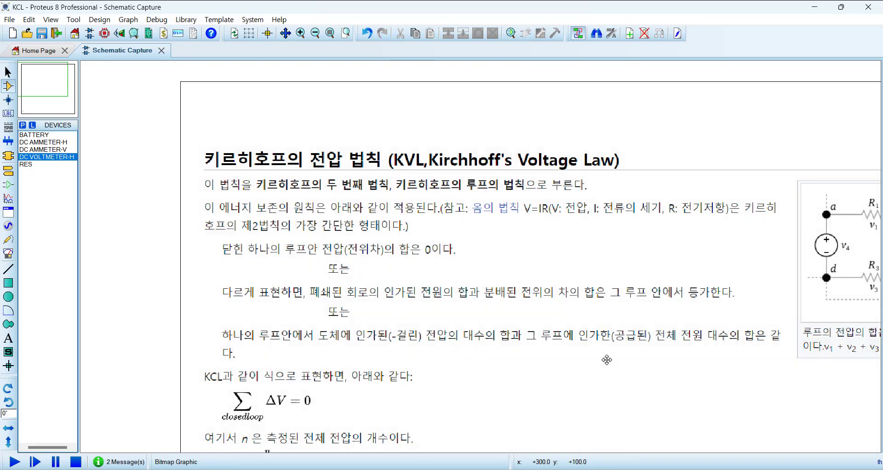
pyautogui.click(509, 294)
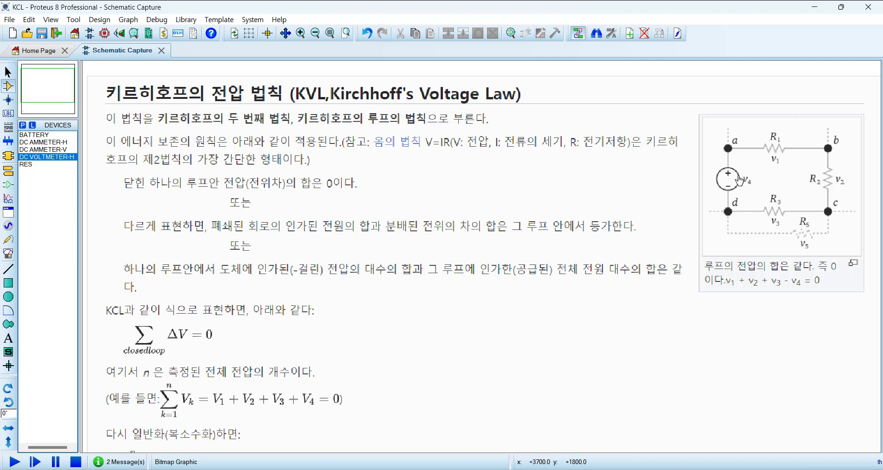
pyautogui.scroll(-1, 577, 299)
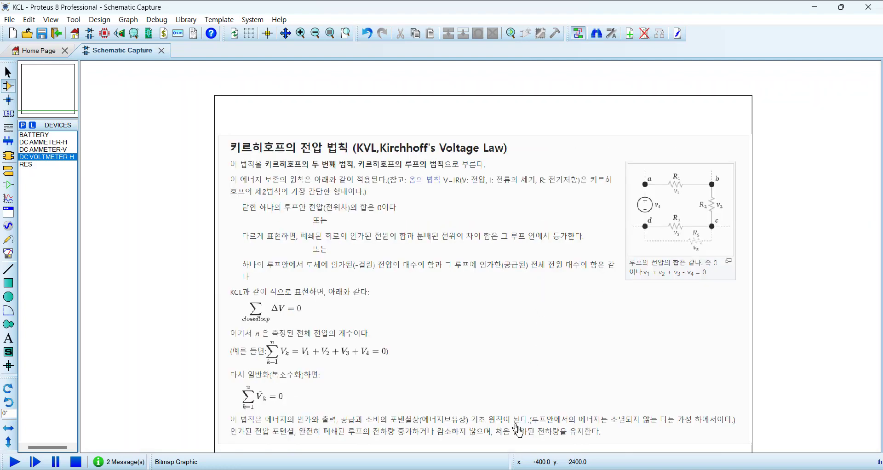
pyautogui.scroll(2, 517, 437)
pyautogui.scroll(-1, 410, 219)
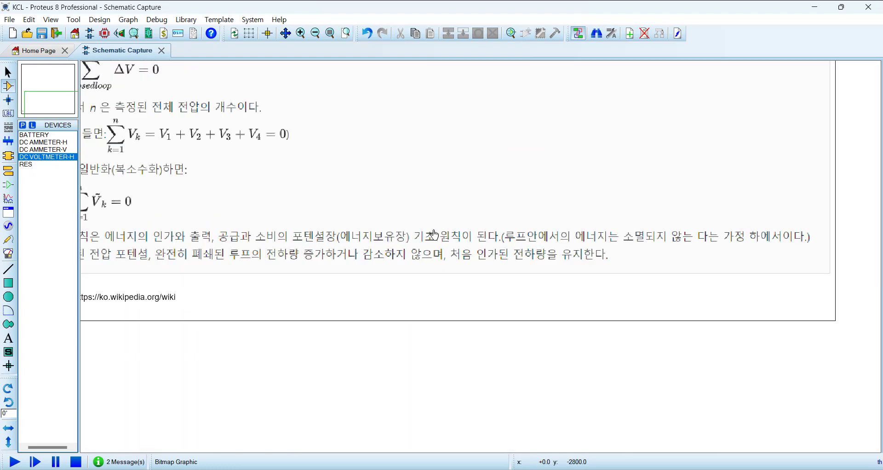
pyautogui.scroll(-1, 435, 235)
pyautogui.scroll(1, 396, 258)
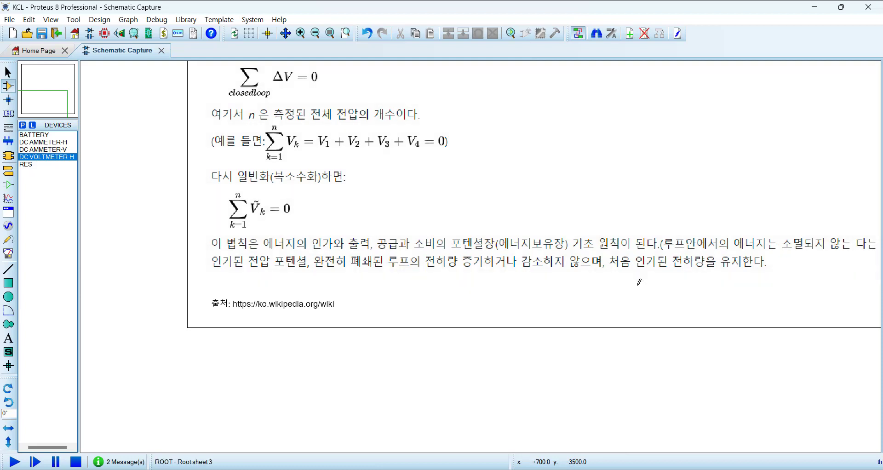
pyautogui.scroll(-1, 639, 282)
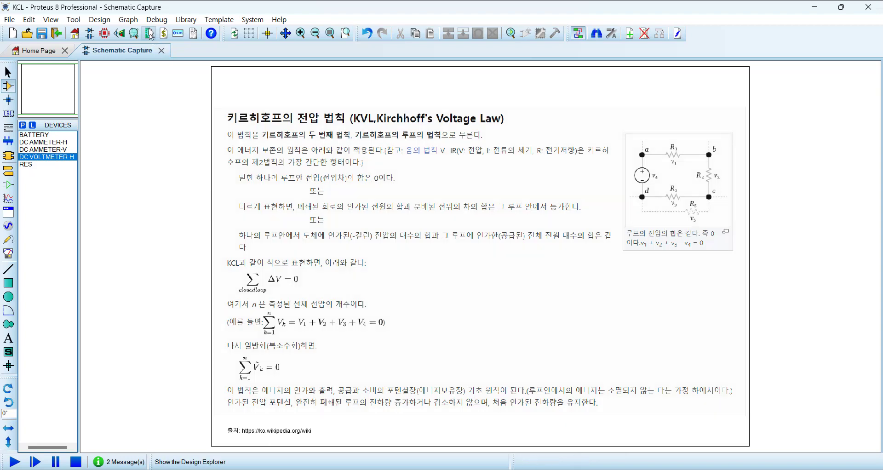
# Open Root sheet 2 and review the Kirchhoff's Current Law notes from the definition down to the source reference
pyautogui.click(104, 20)
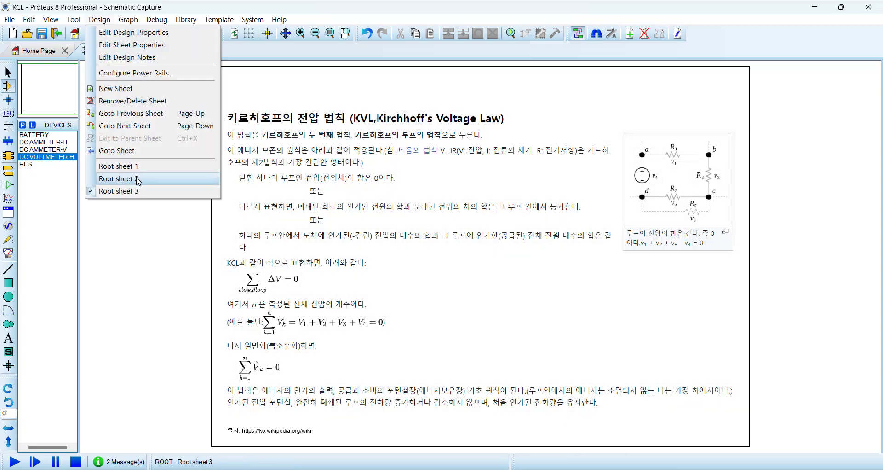
pyautogui.click(137, 179)
pyautogui.scroll(2, 386, 357)
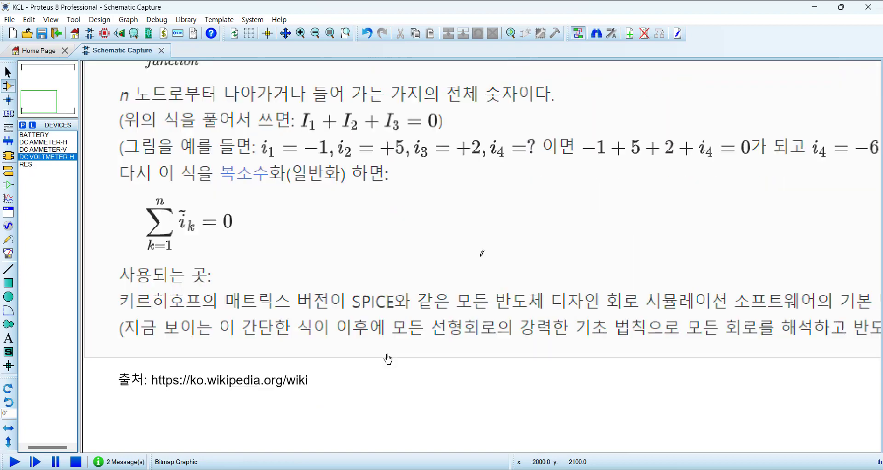
pyautogui.scroll(-1, 516, 220)
pyautogui.middleClick(563, 250)
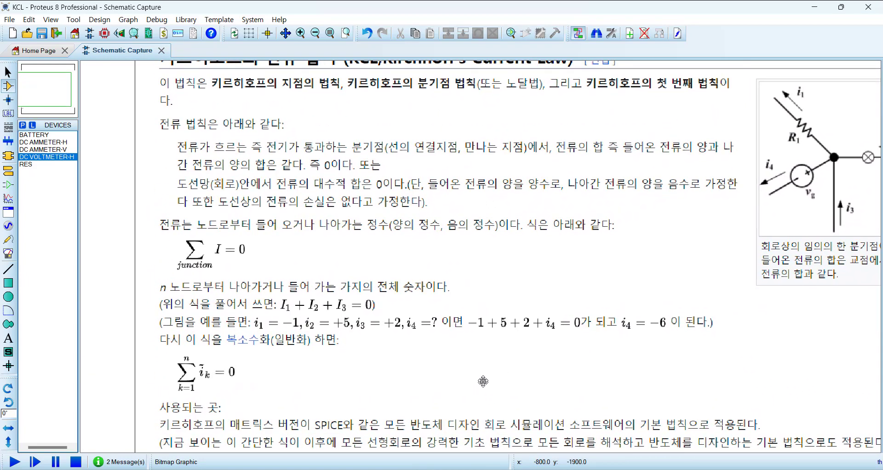
pyautogui.click(481, 349)
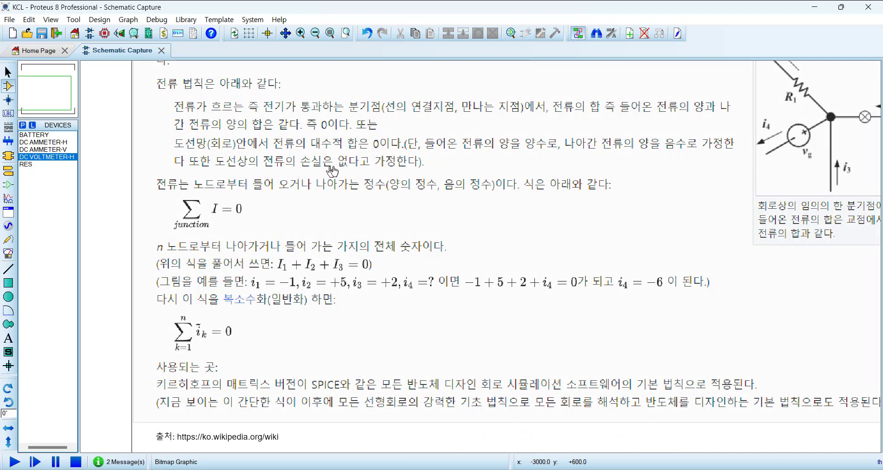
pyautogui.scroll(-1, 450, 253)
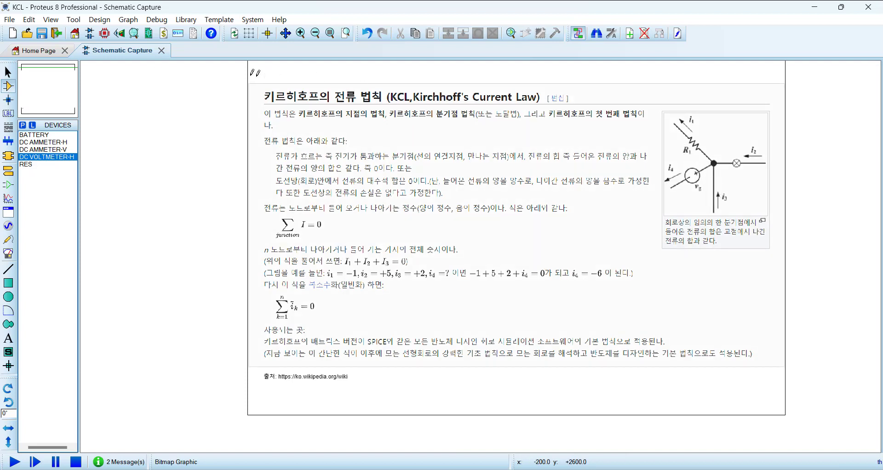
# Return to Root sheet 1 and review the current-law circuit, ending with both circuits in full view
pyautogui.click(104, 20)
pyautogui.click(118, 166)
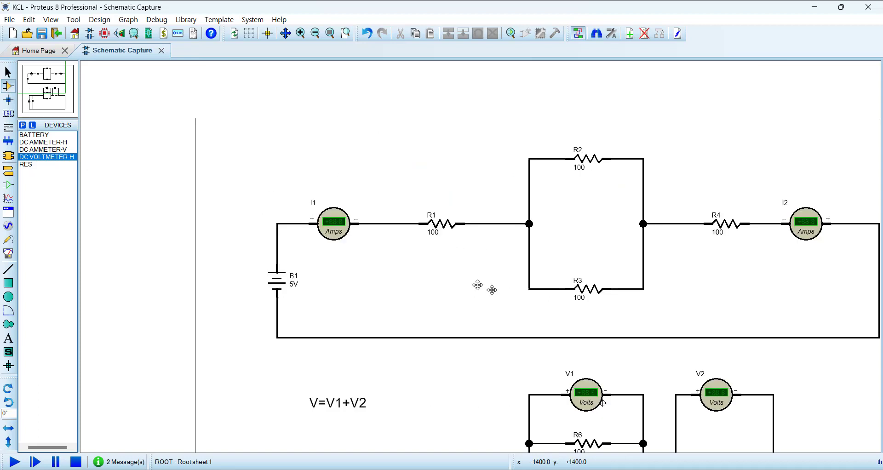
pyautogui.scroll(1, 483, 288)
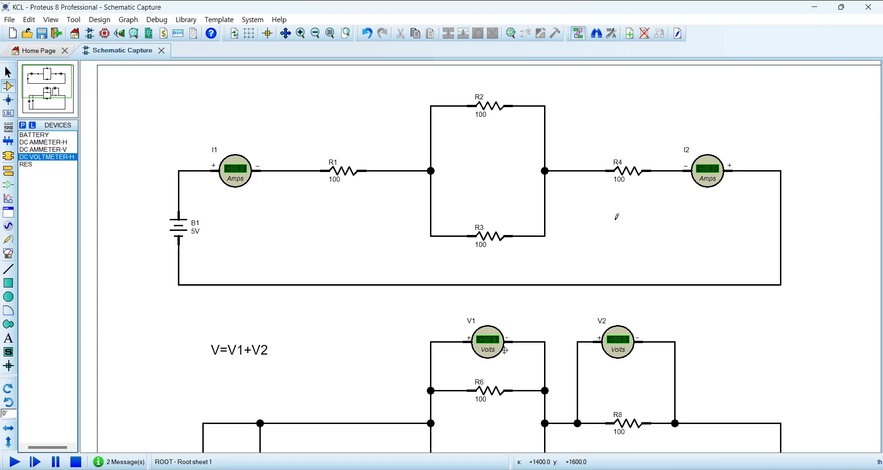
pyautogui.press('F8')
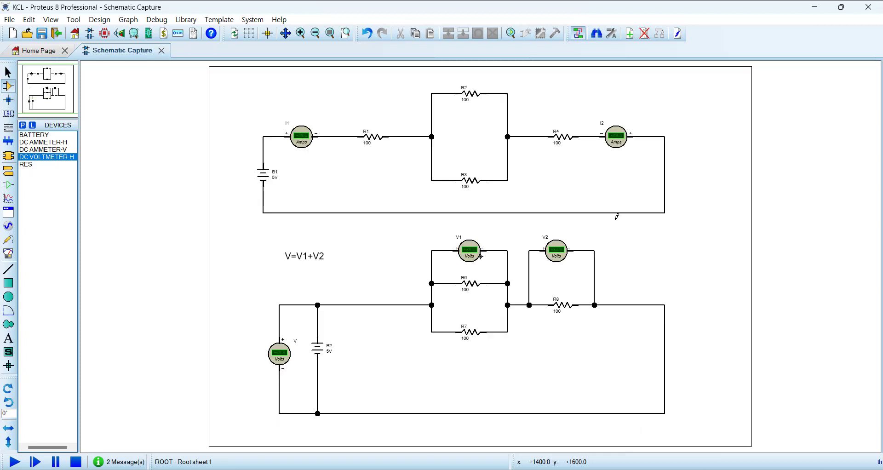